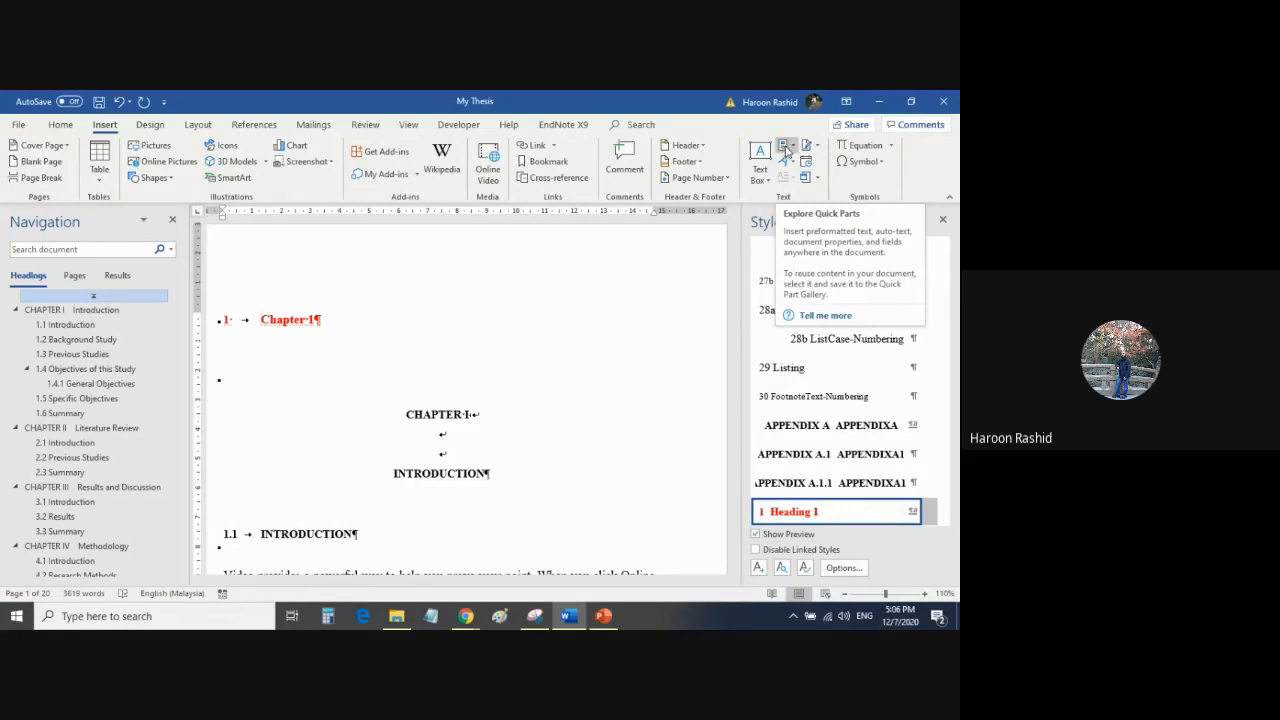
Insert the 001 GayaUKM-PreliminaryPages Quick Part before the Chapter 1 heading of the thesis.
click(792, 149)
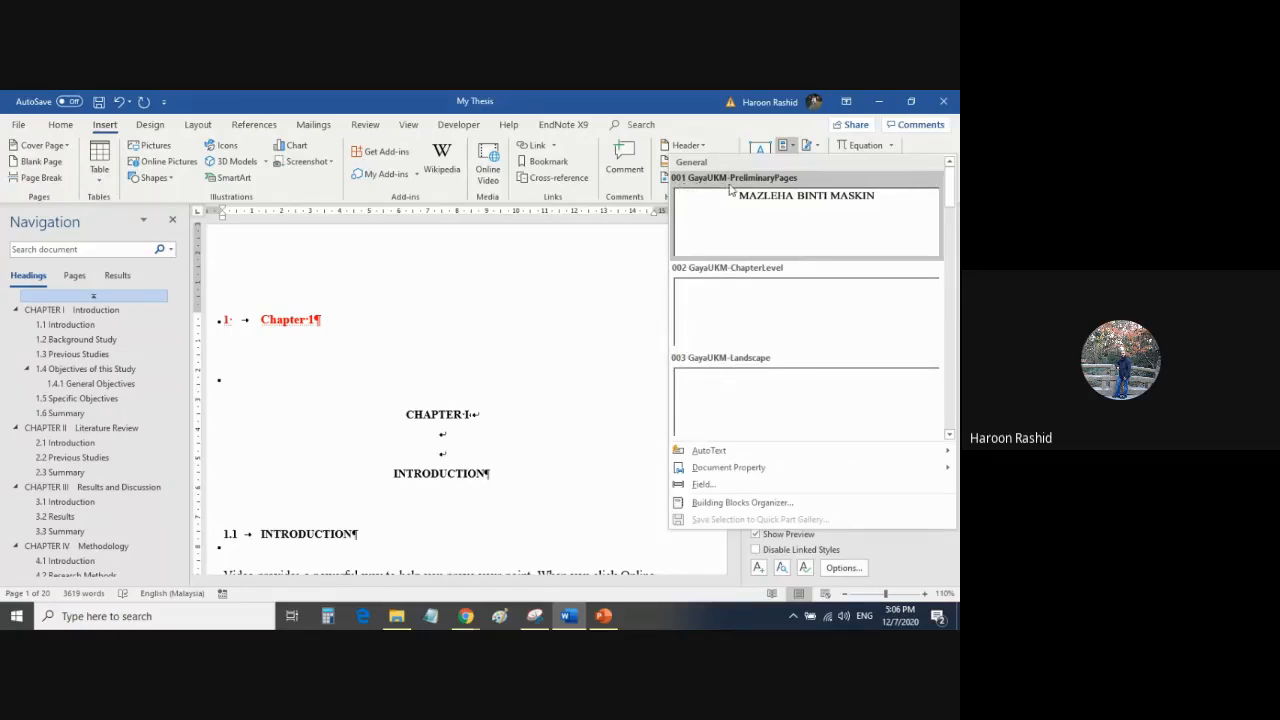
click(817, 224)
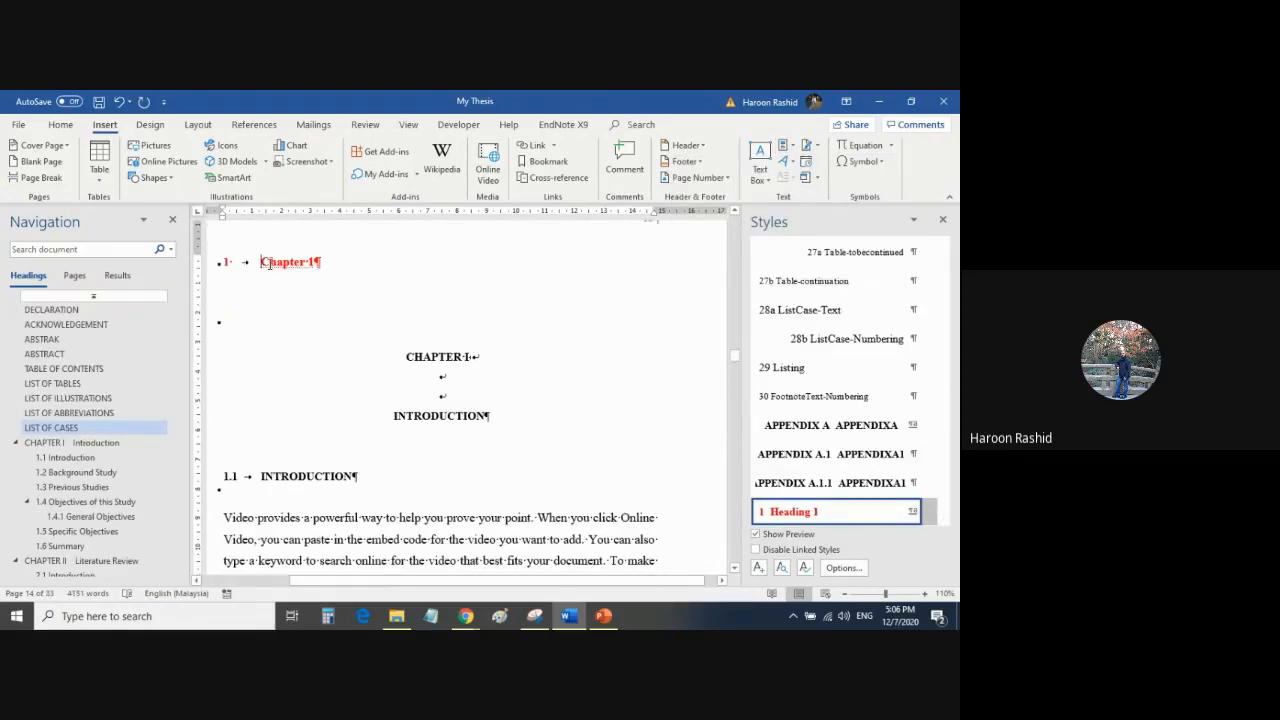
Look back through the inserted preliminary pages, from the list of cases to the start of the document.
scroll(411, 296, up, 10)
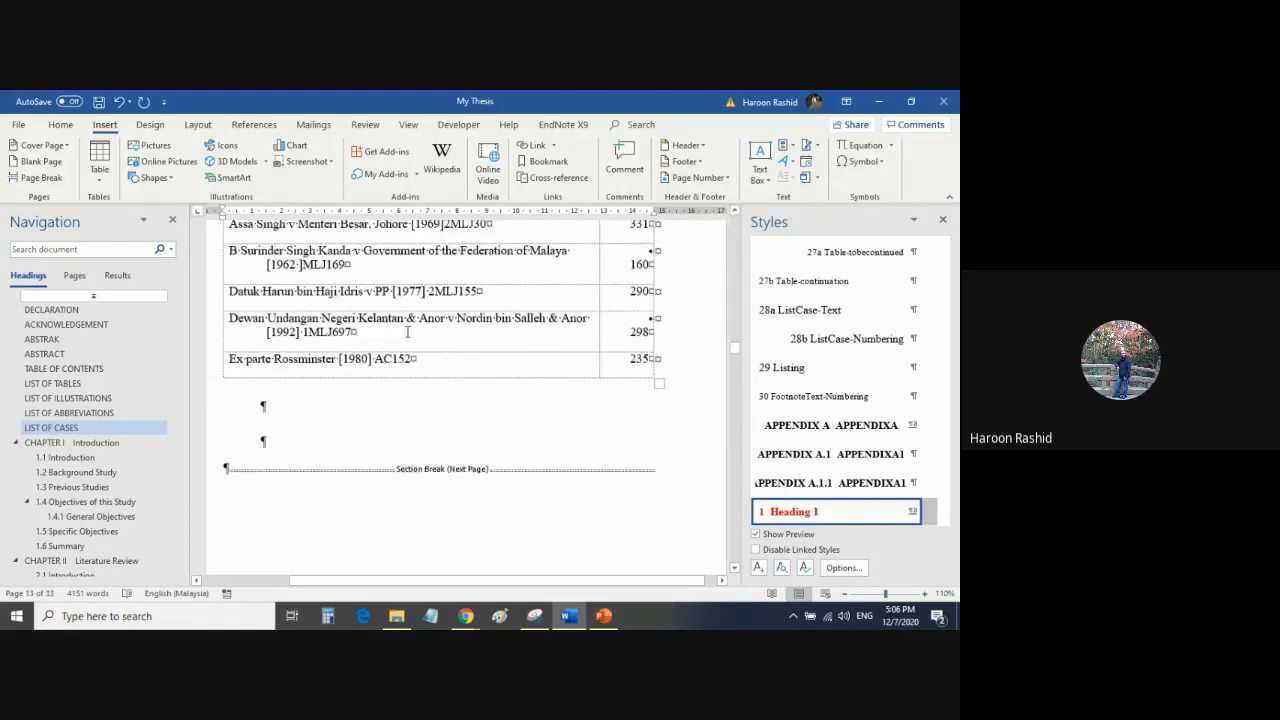
drag(353, 584, 339, 585)
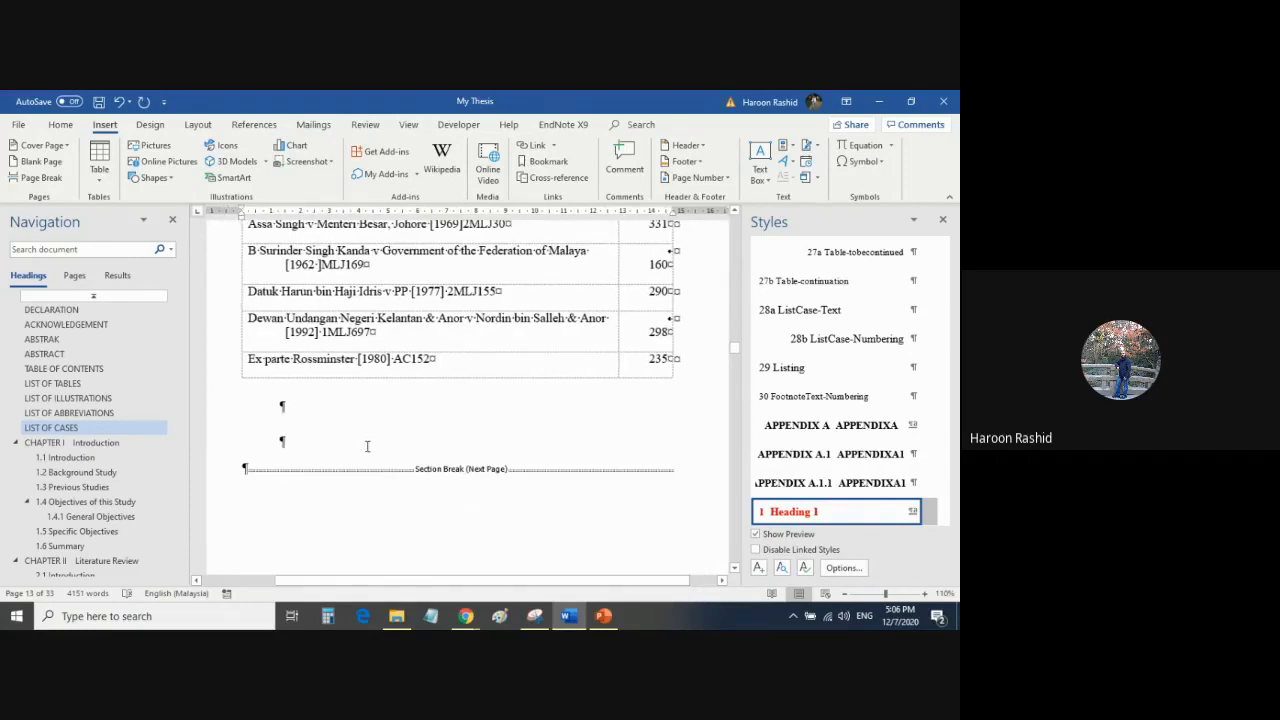
scroll(367, 446, up, 15)
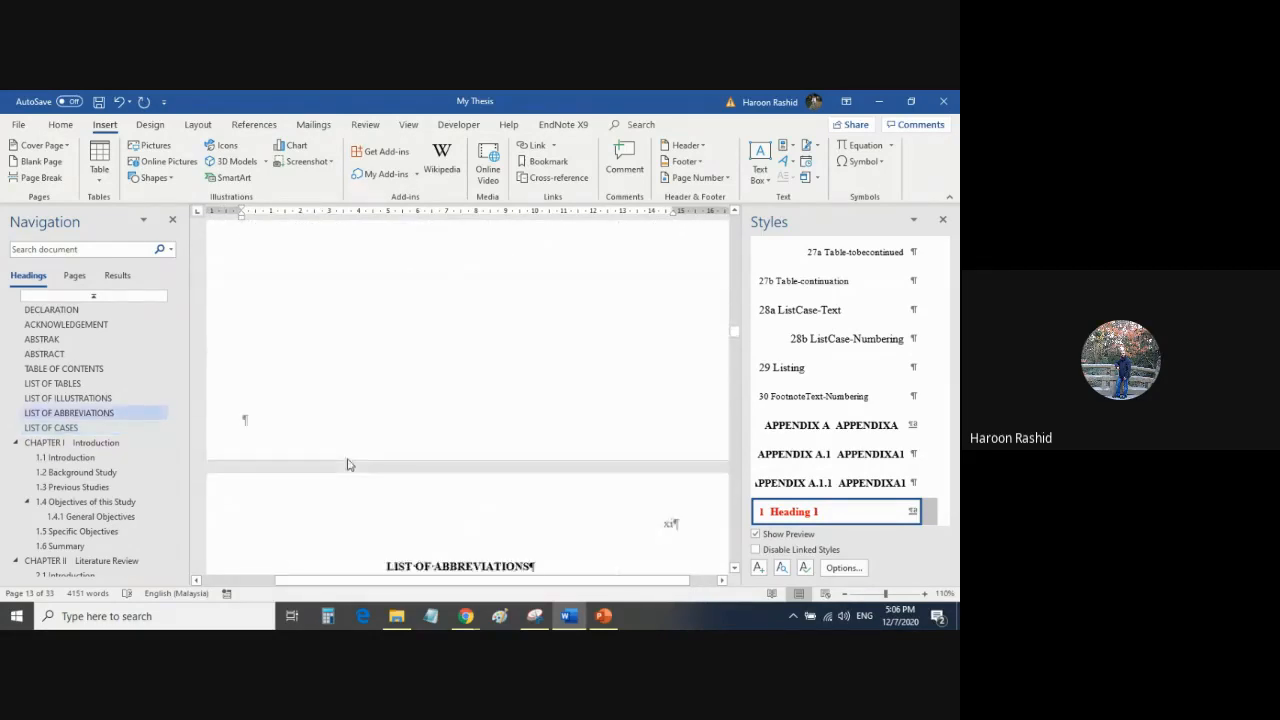
scroll(348, 464, up, 20)
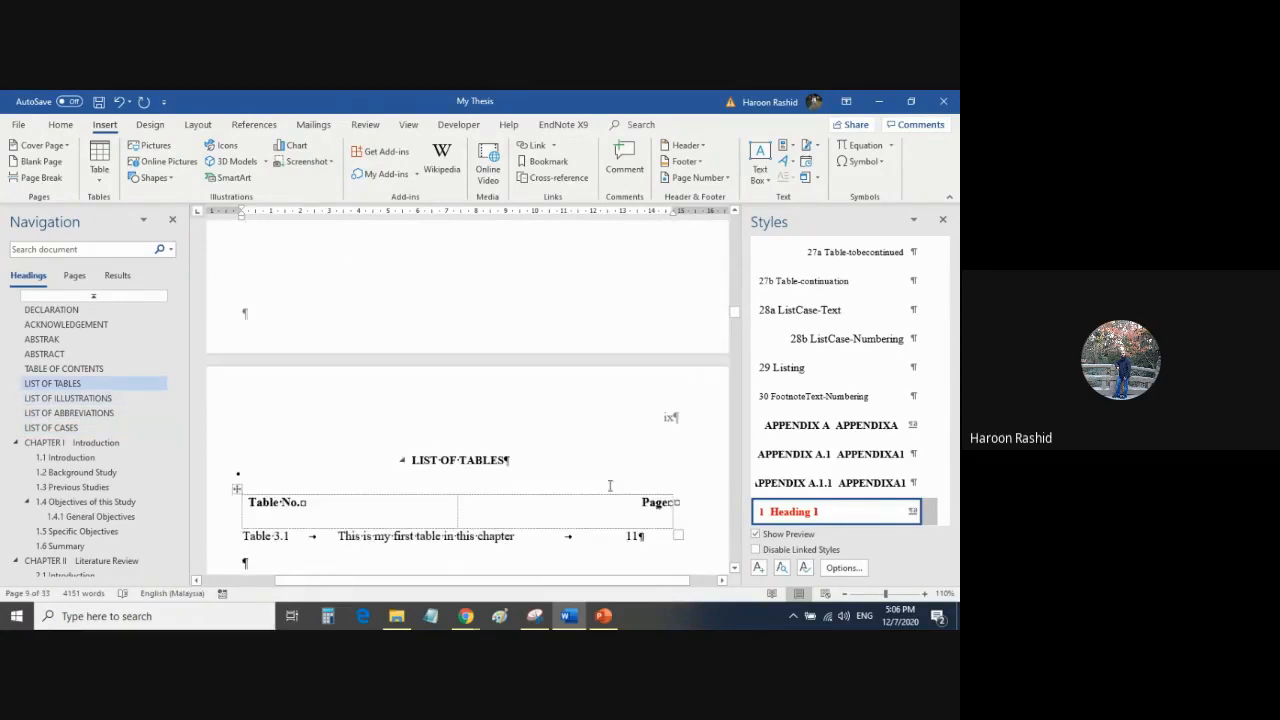
scroll(587, 485, down, 3)
key(ctrl+Home)
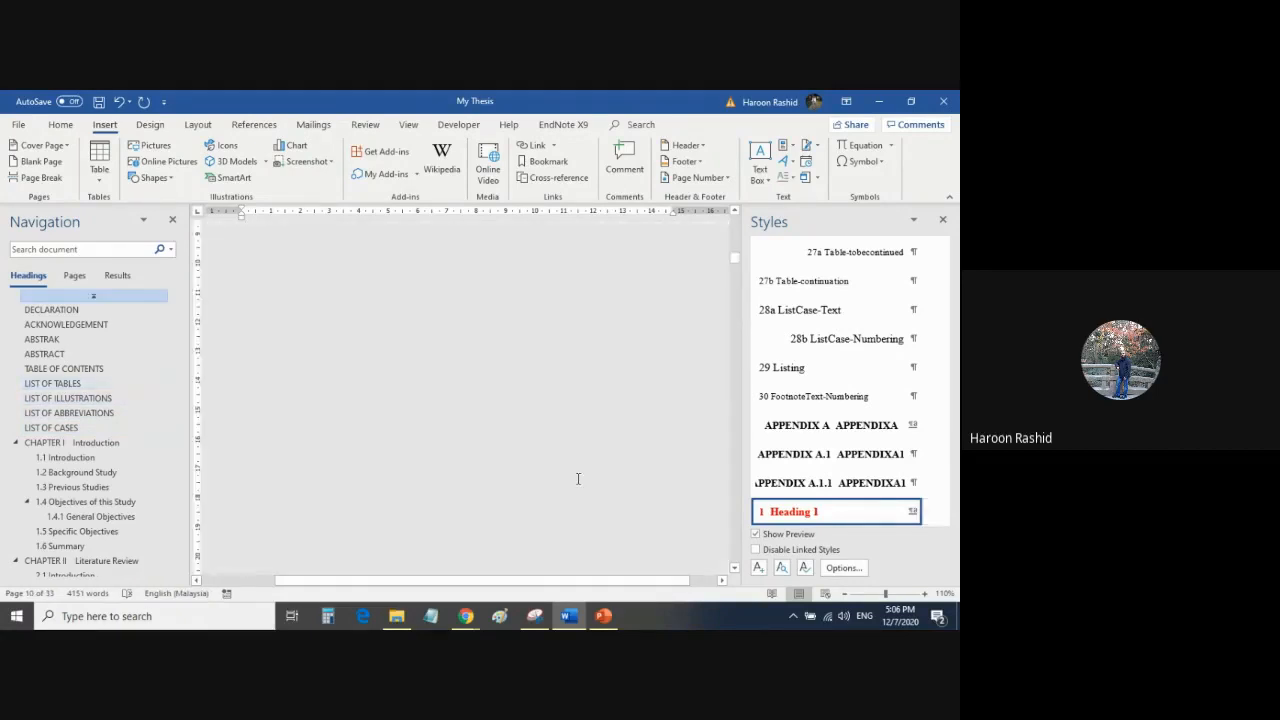
scroll(472, 360, up, 3)
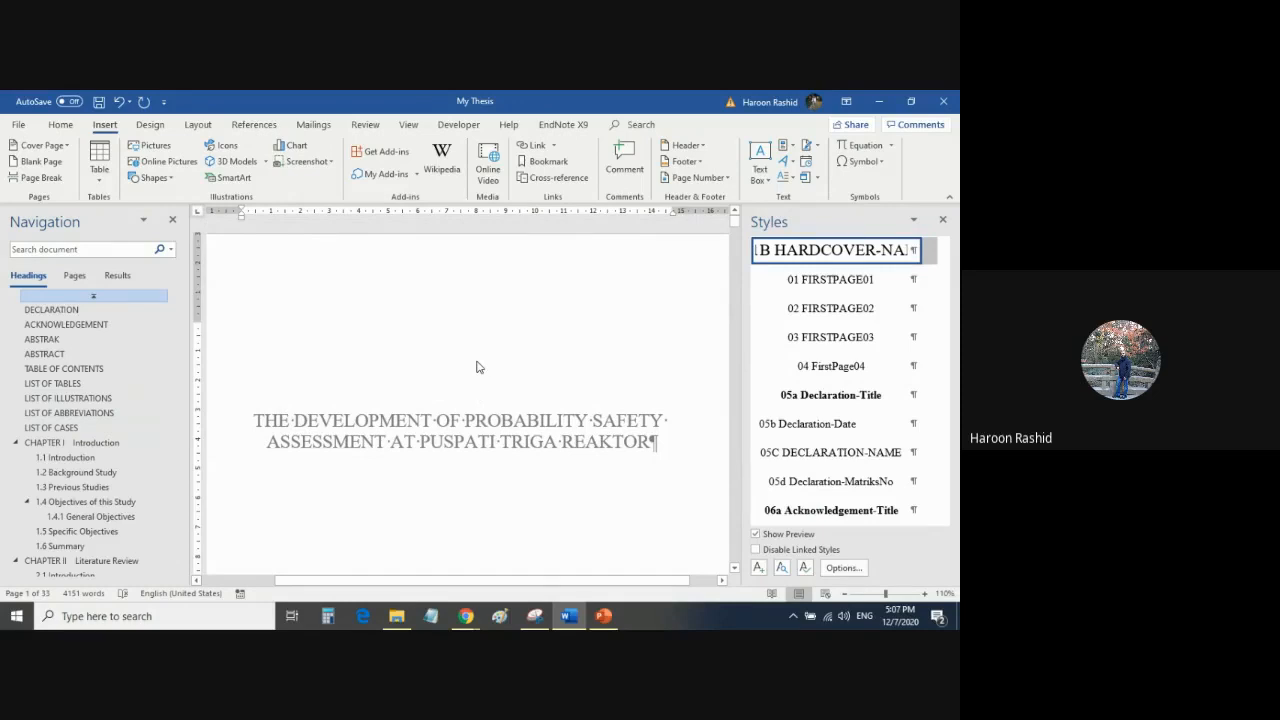
Examine the hard cover page, opening its header to inspect the thesis title and returning to the body text.
scroll(477, 367, down, 3)
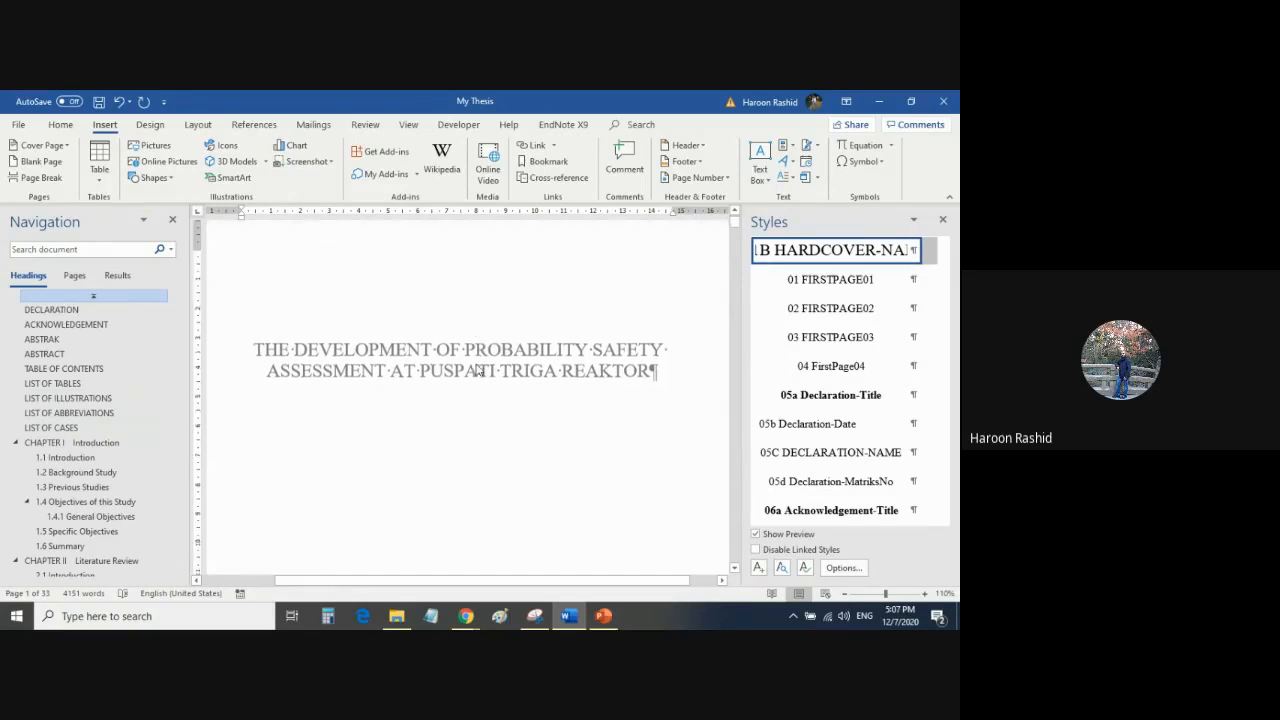
double_click(447, 315)
click(449, 333)
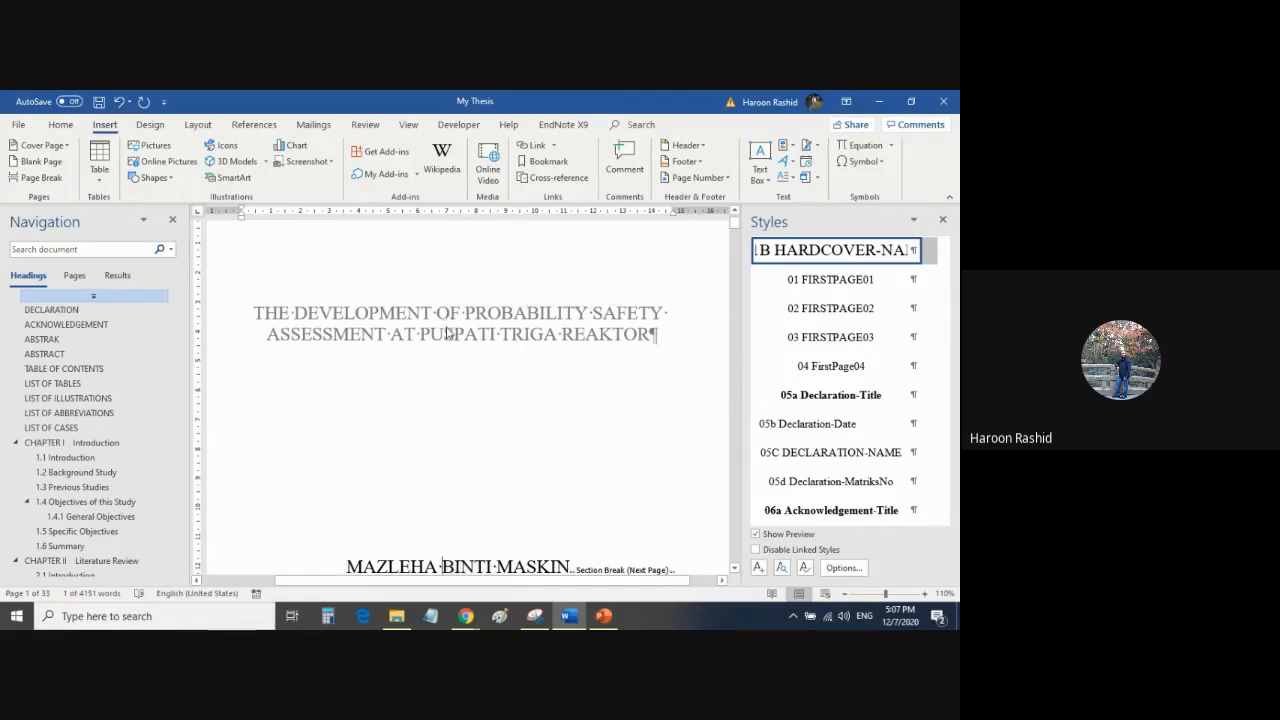
double_click(453, 313)
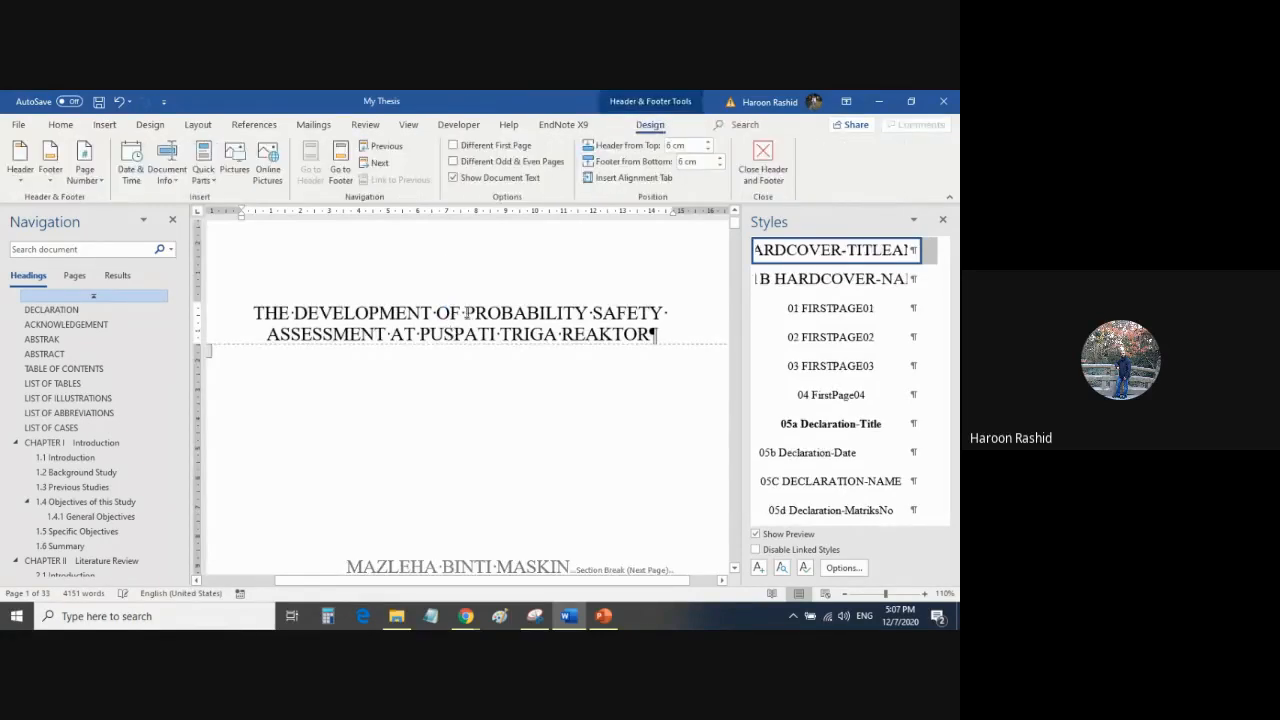
drag(463, 313, 590, 335)
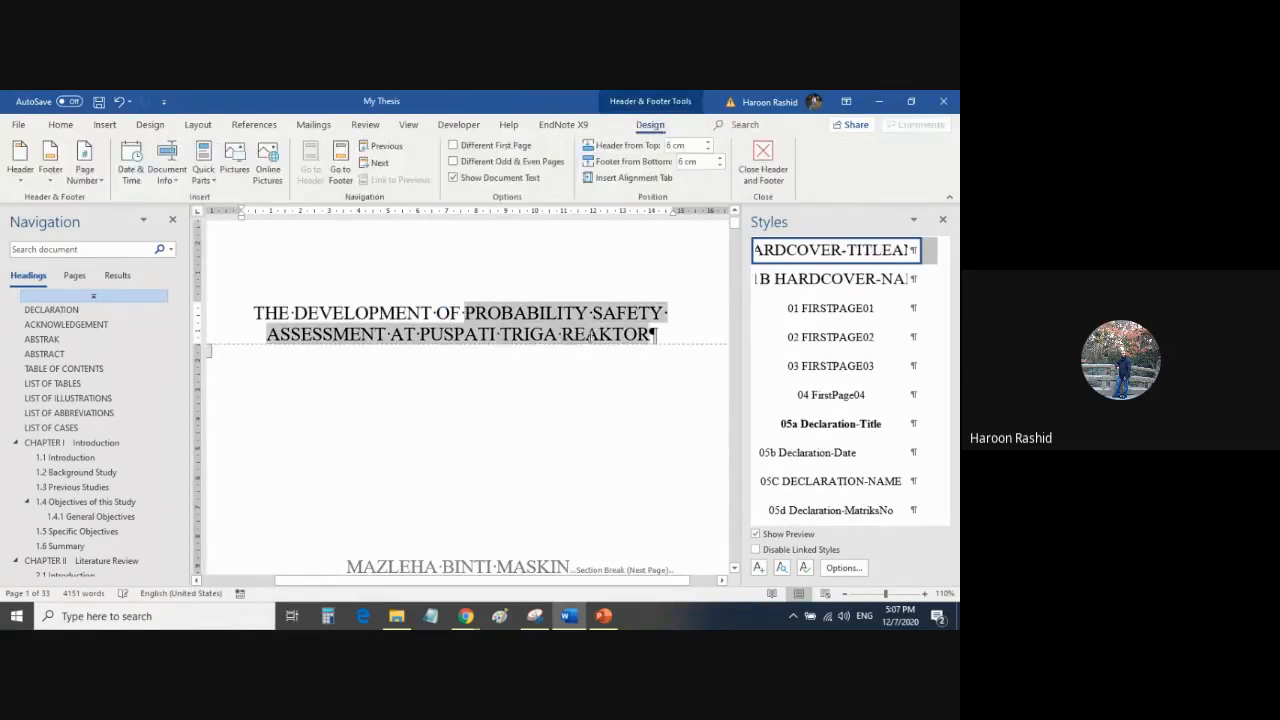
click(517, 397)
scroll(517, 405, down, 3)
scroll(517, 408, down, 1)
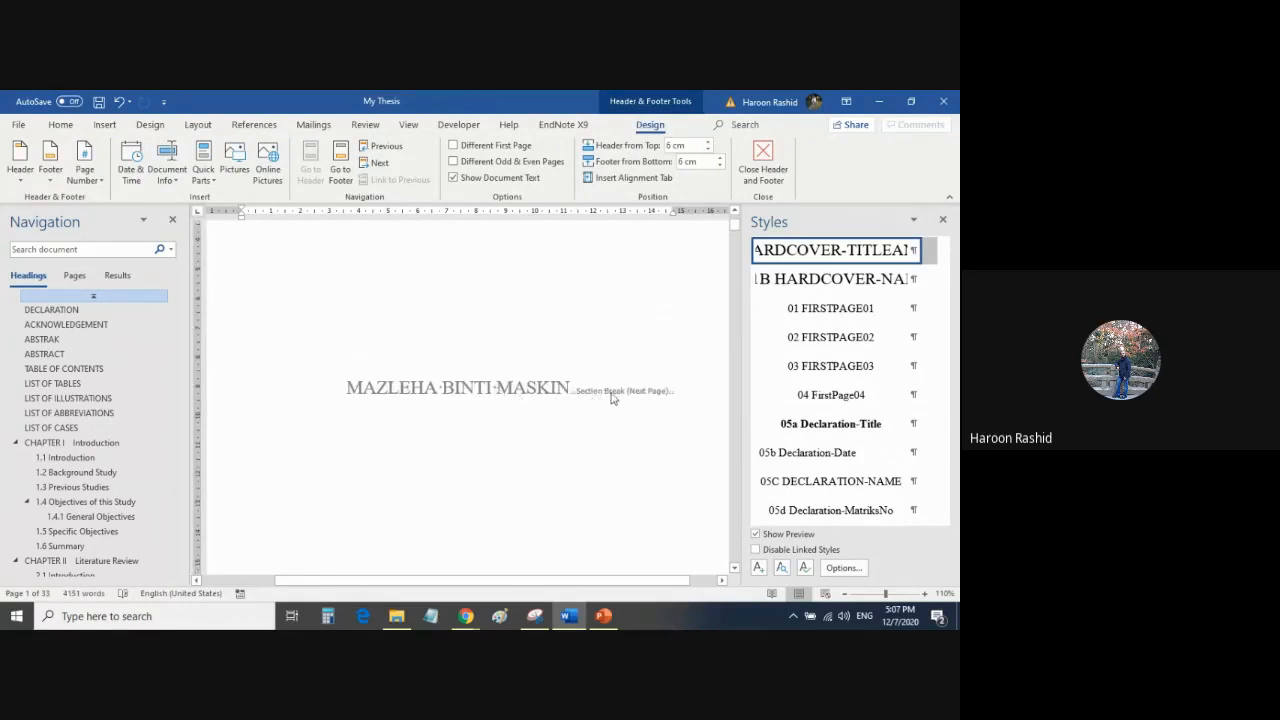
double_click(480, 459)
scroll(482, 458, down, 9)
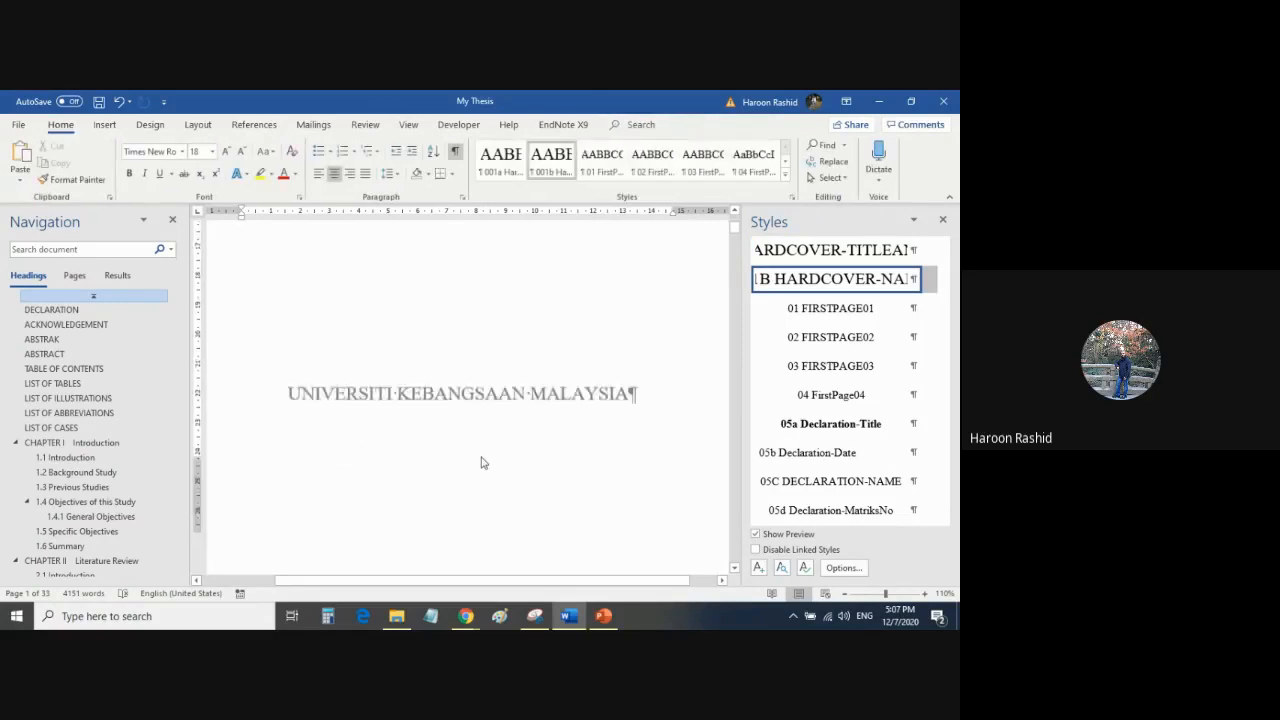
Examine the English title page's title, degree statement, faculty block and year, and go on to the Malay title page.
scroll(482, 458, down, 5)
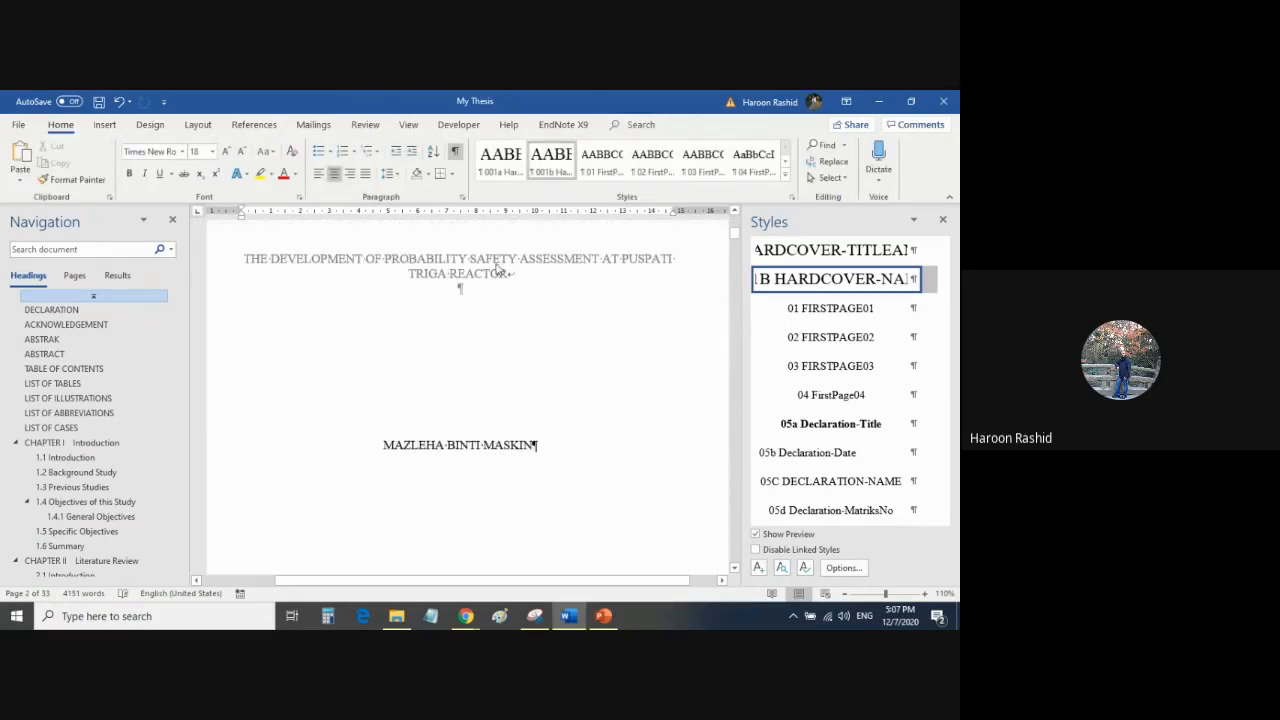
scroll(484, 450, down, 3)
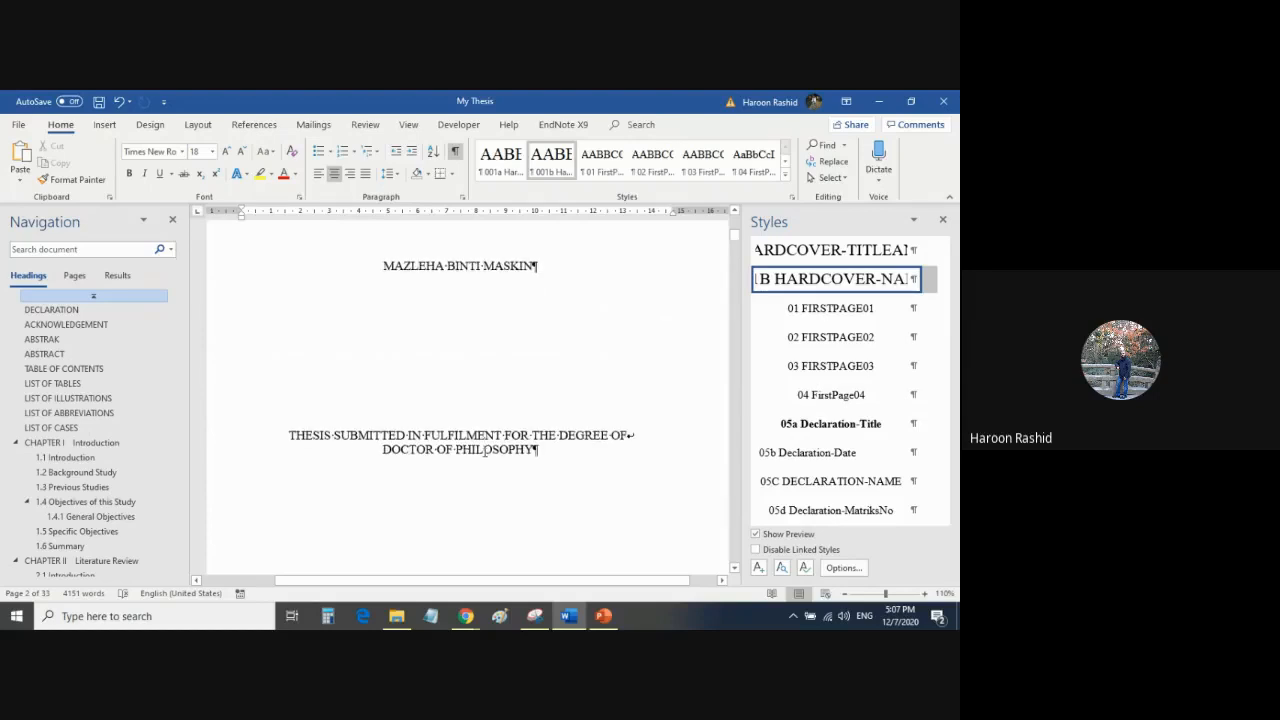
triple_click(484, 450)
click(462, 473)
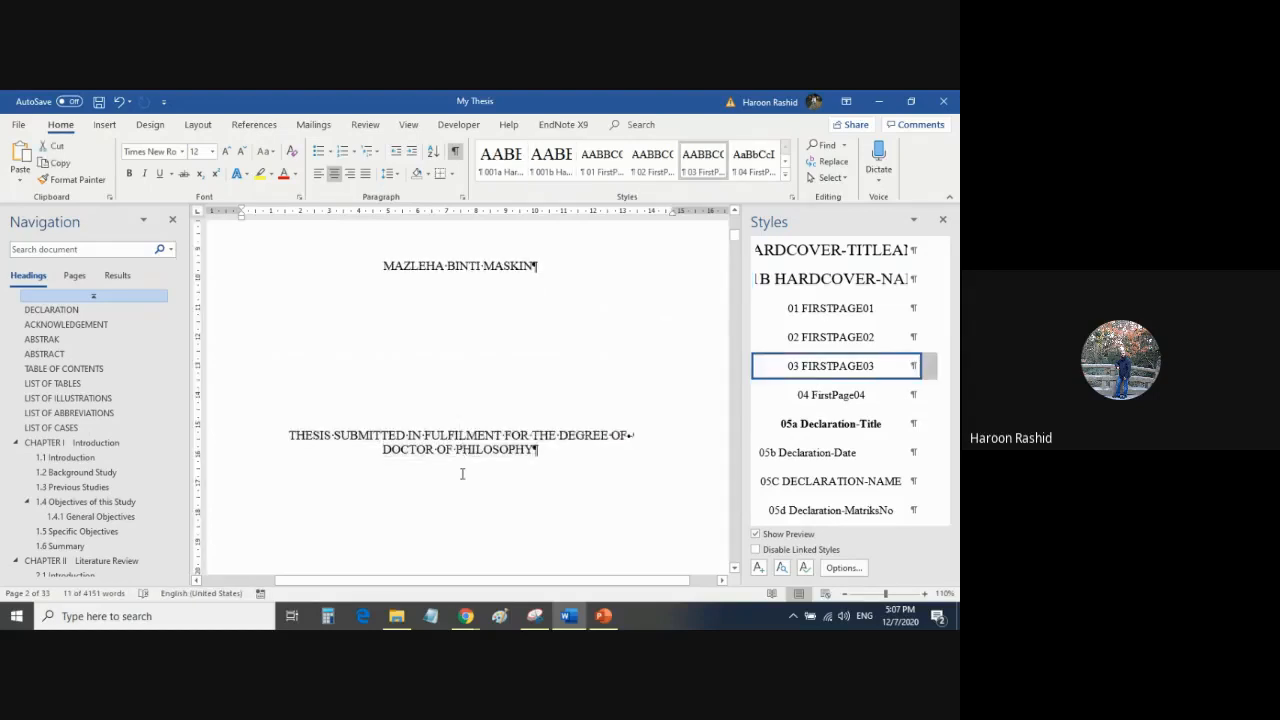
scroll(462, 473, down, 4)
drag(372, 334, 505, 333)
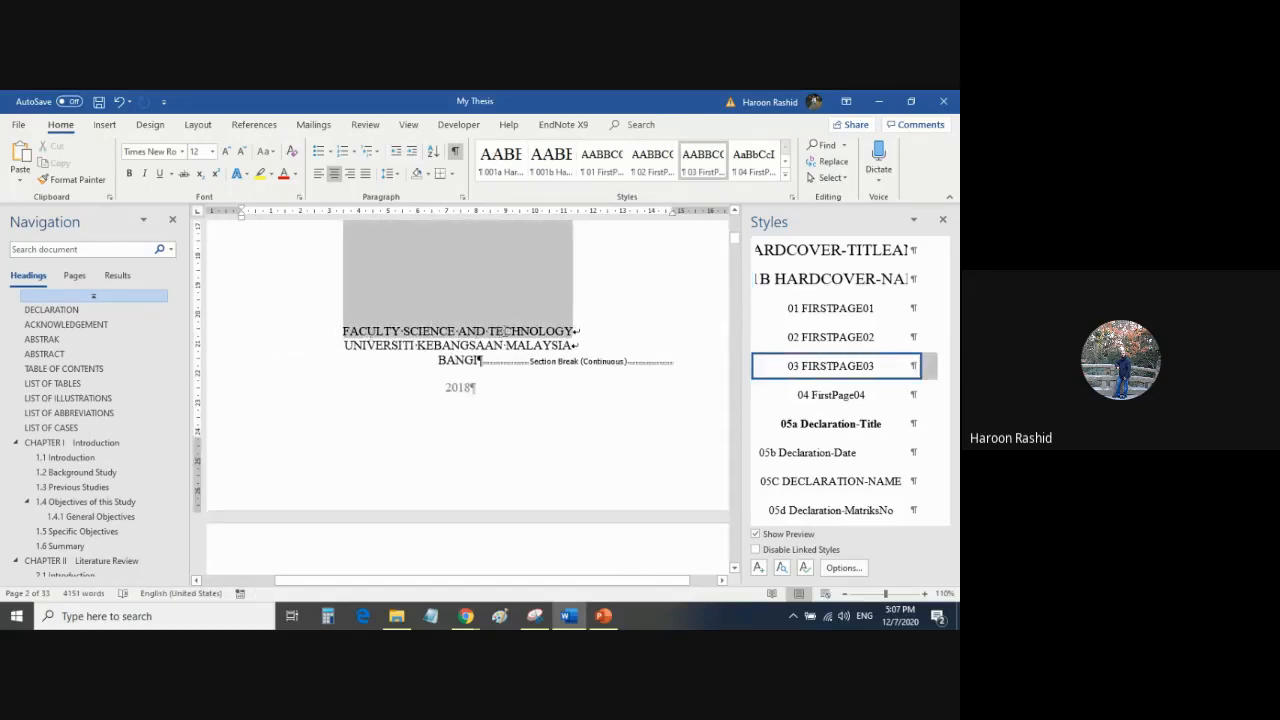
click(475, 335)
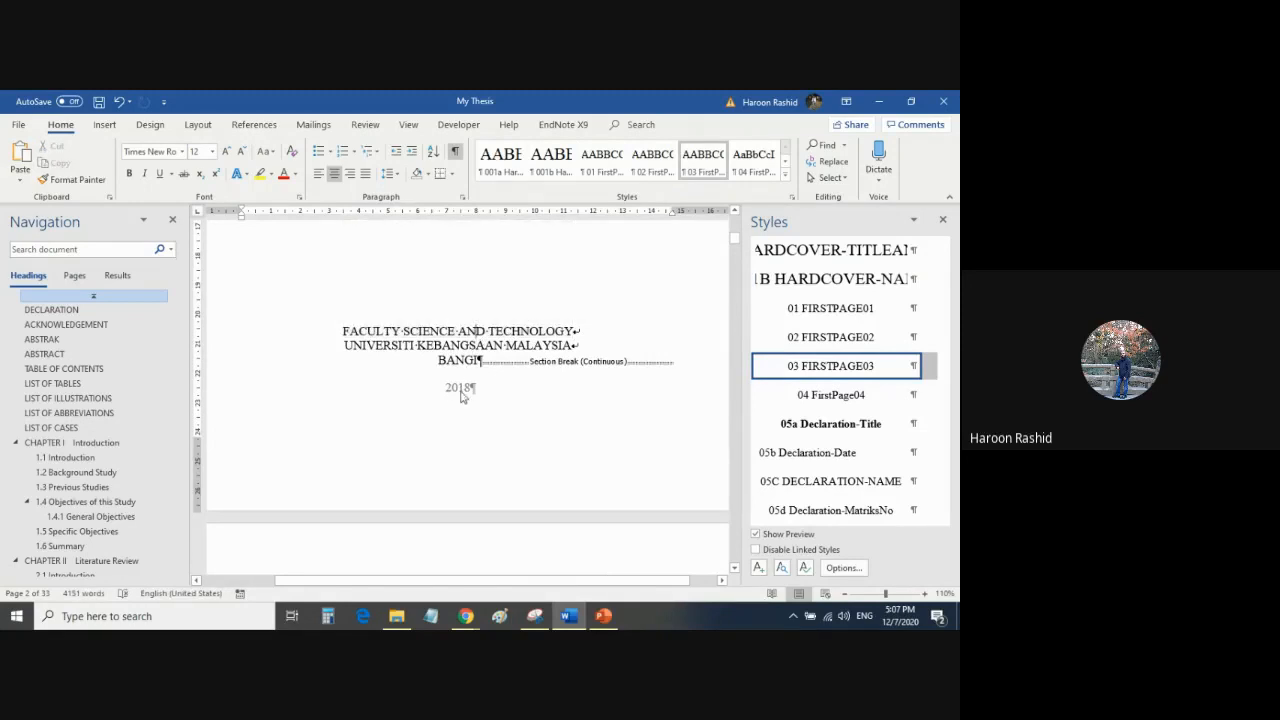
scroll(461, 397, down, 8)
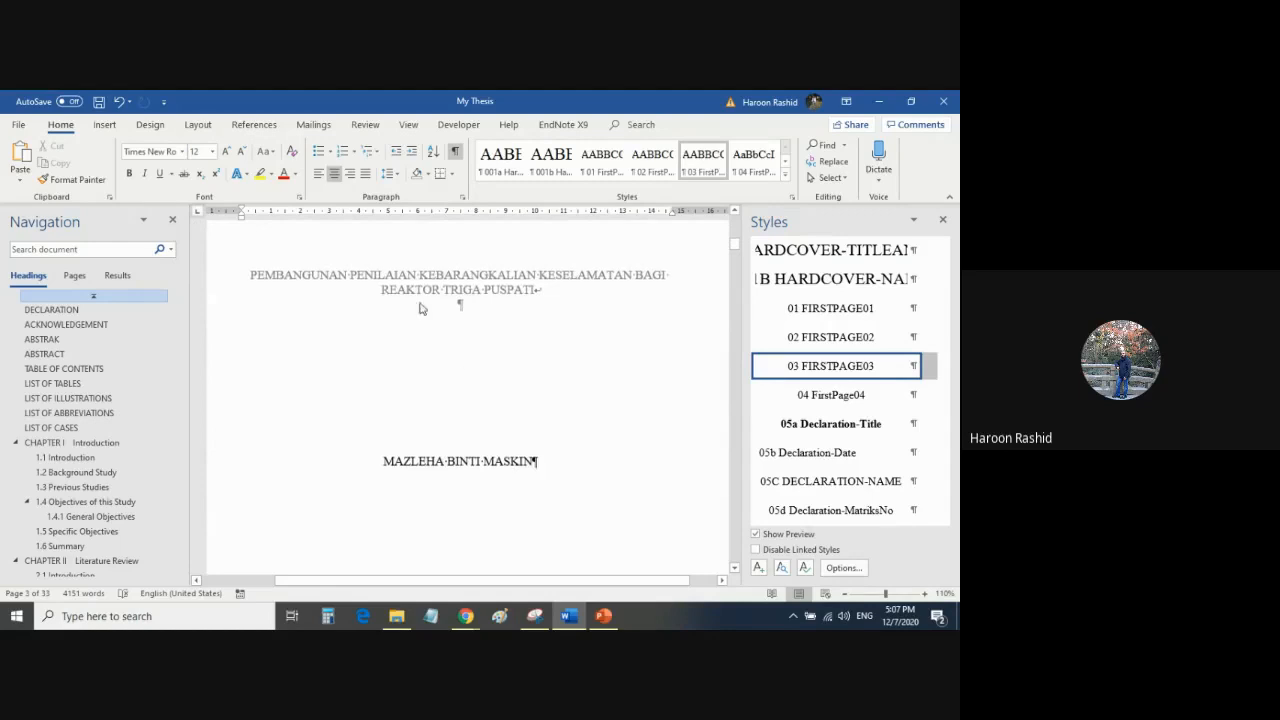
Examine the declaration page, including the table cell for the name and matric number and the declaration statement.
scroll(455, 465, down, 6)
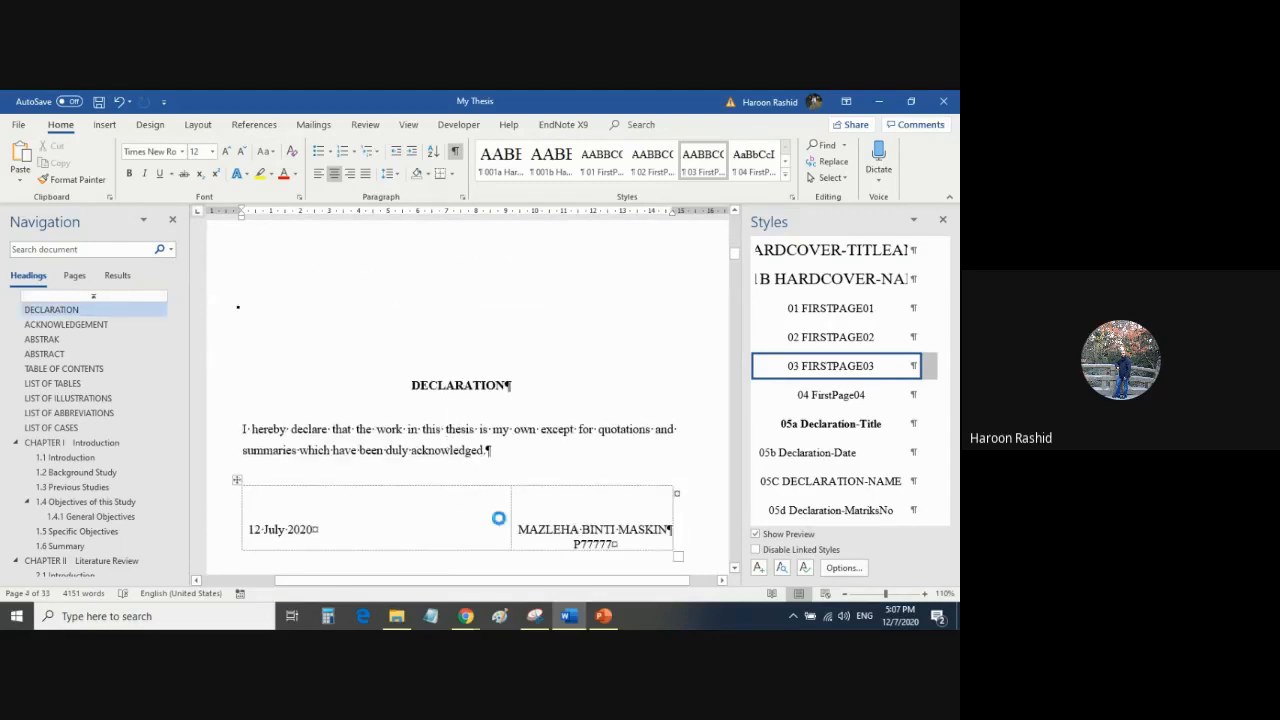
drag(581, 537, 600, 546)
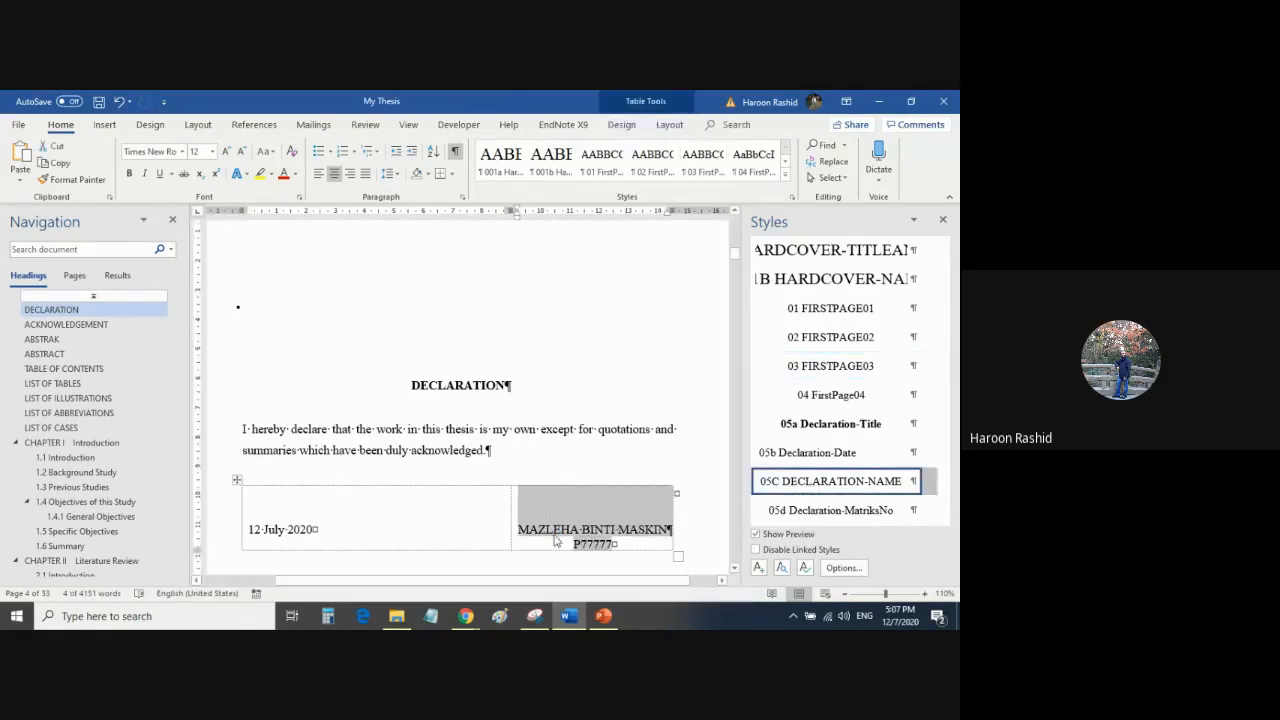
click(511, 514)
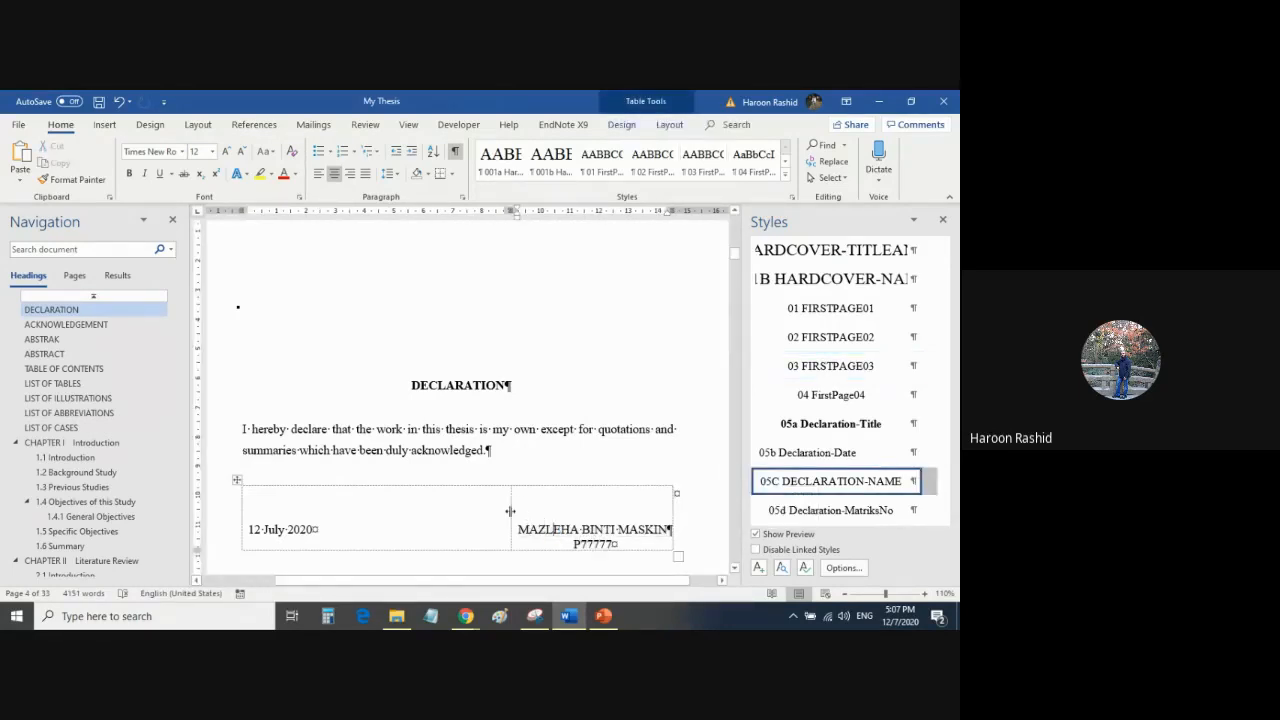
mouse_move(509, 514)
mouse_down()
mouse_move(428, 522)
mouse_move(511, 523)
mouse_up()
double_click(226, 456)
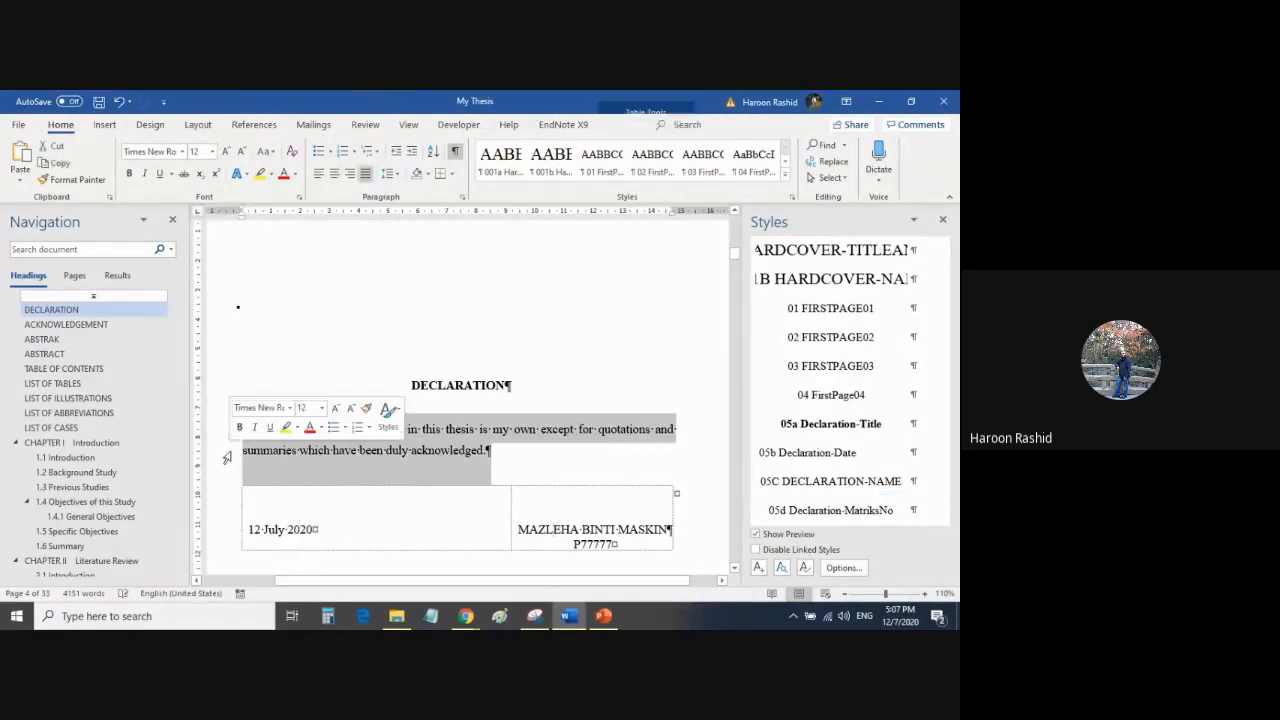
click(525, 454)
scroll(525, 453, down, 6)
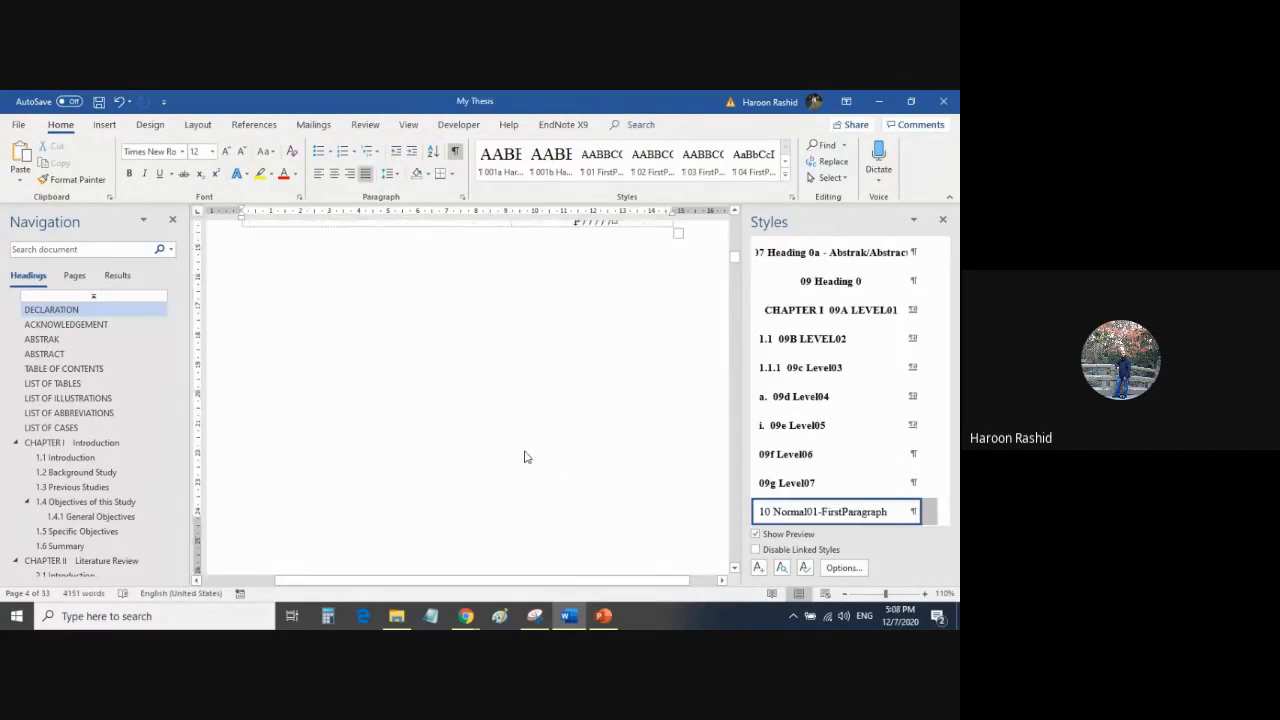
Examine the paragraphs of the acknowledgement page.
scroll(525, 453, down, 3)
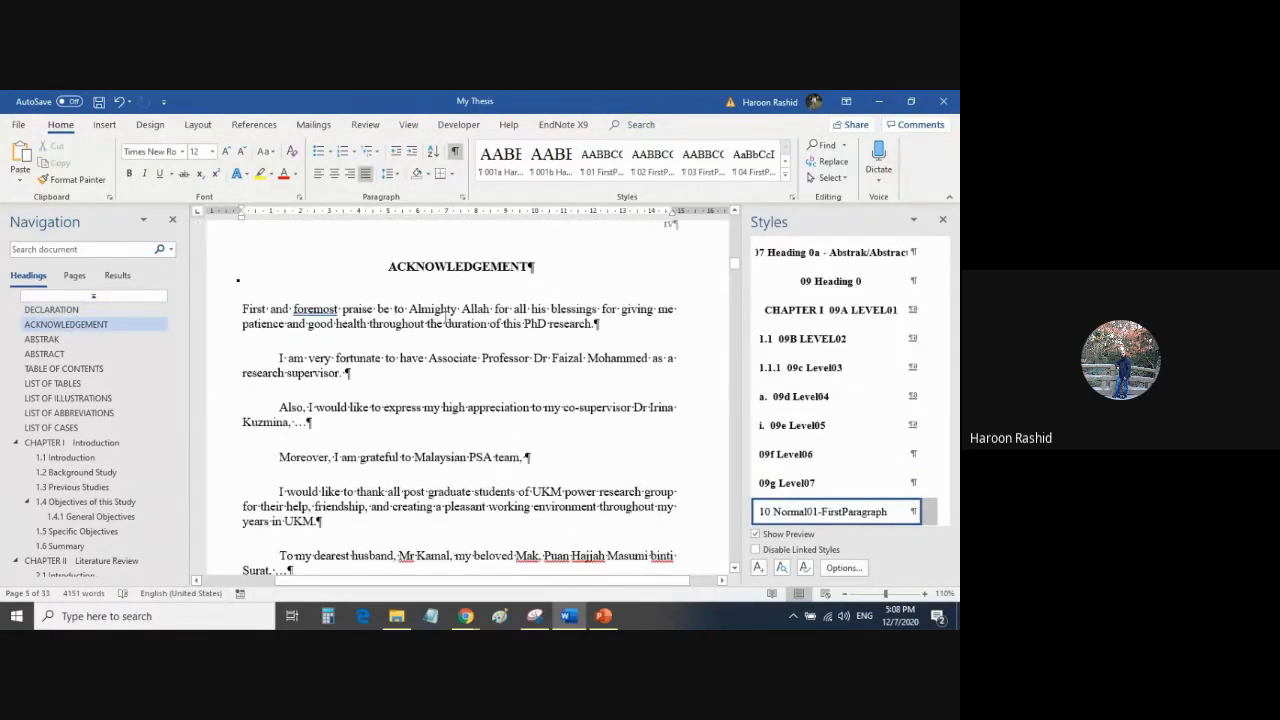
drag(446, 321, 480, 540)
scroll(478, 539, down, 3)
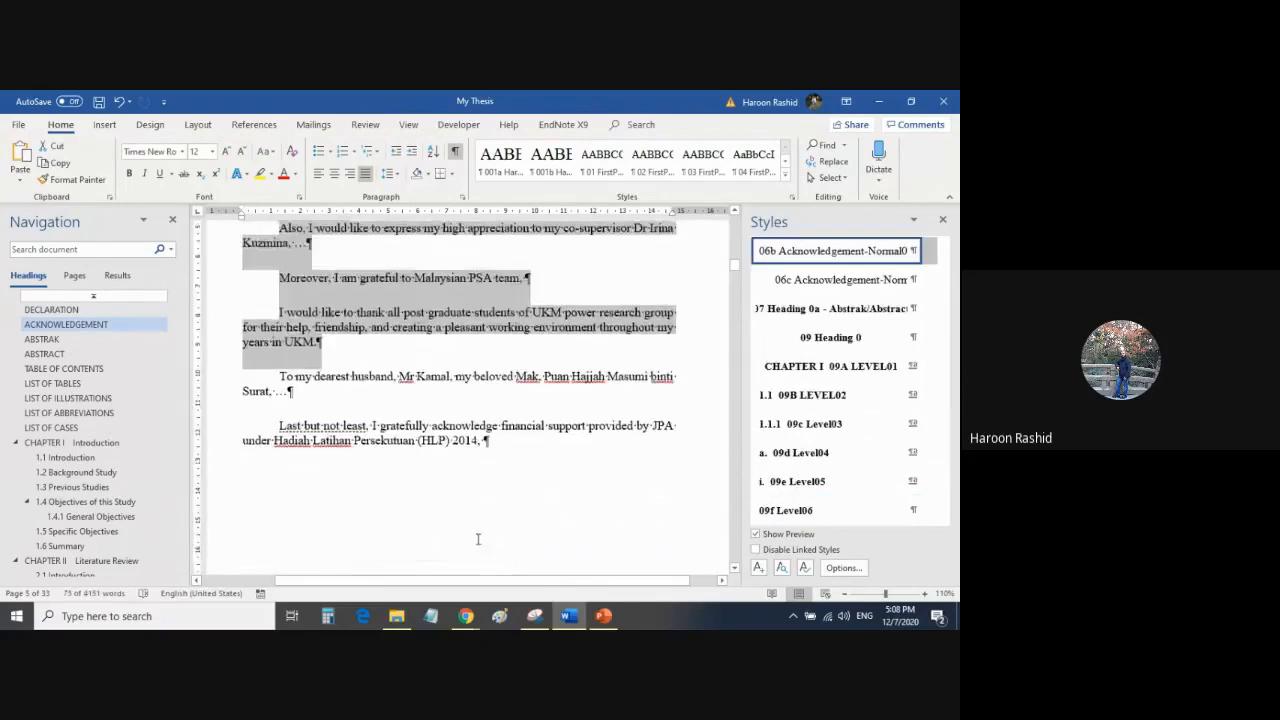
scroll(478, 539, up, 2)
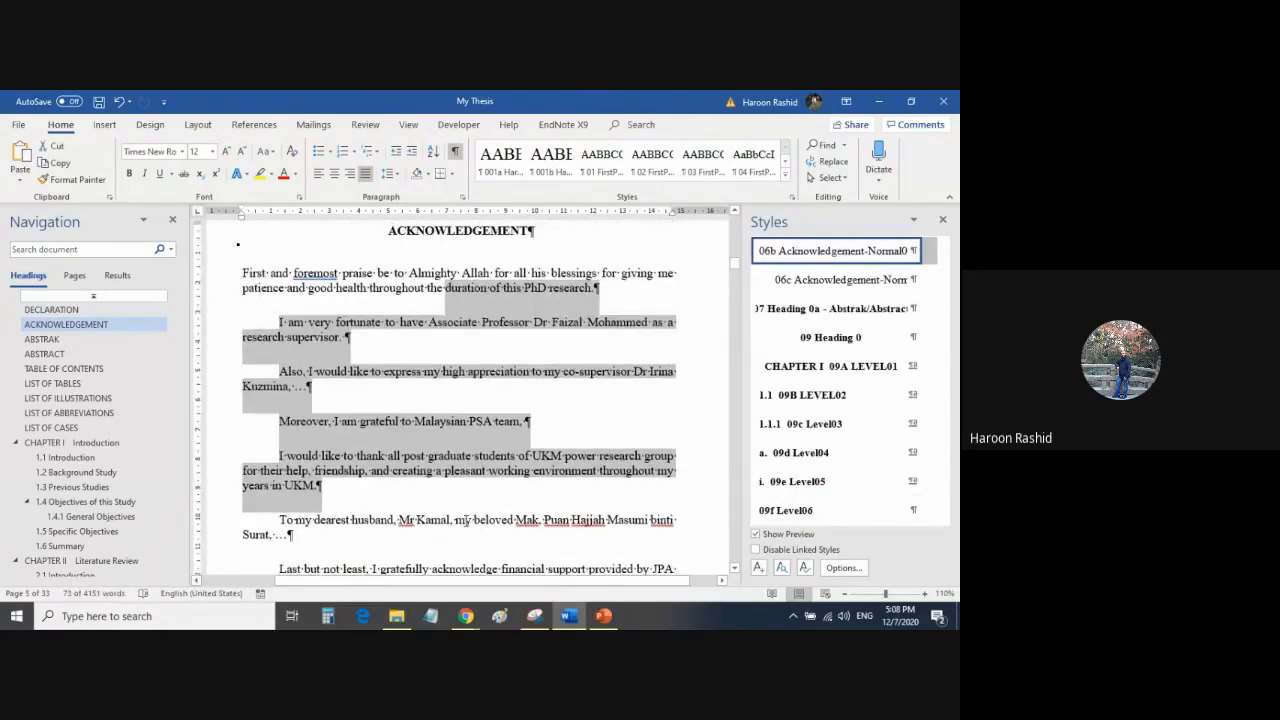
scroll(478, 450, down, 10)
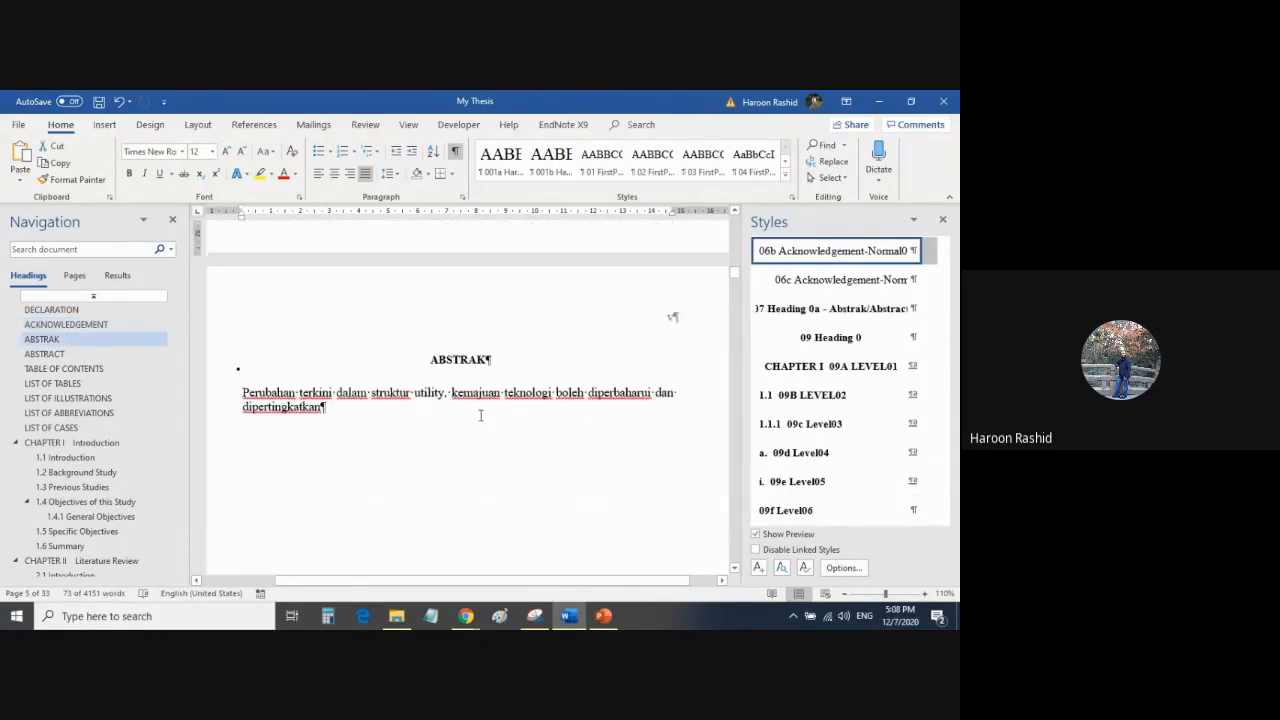
Examine the sample text on the Malay ABSTRAK page and the English ABSTRACT page.
drag(452, 392, 511, 434)
scroll(421, 470, down, 7)
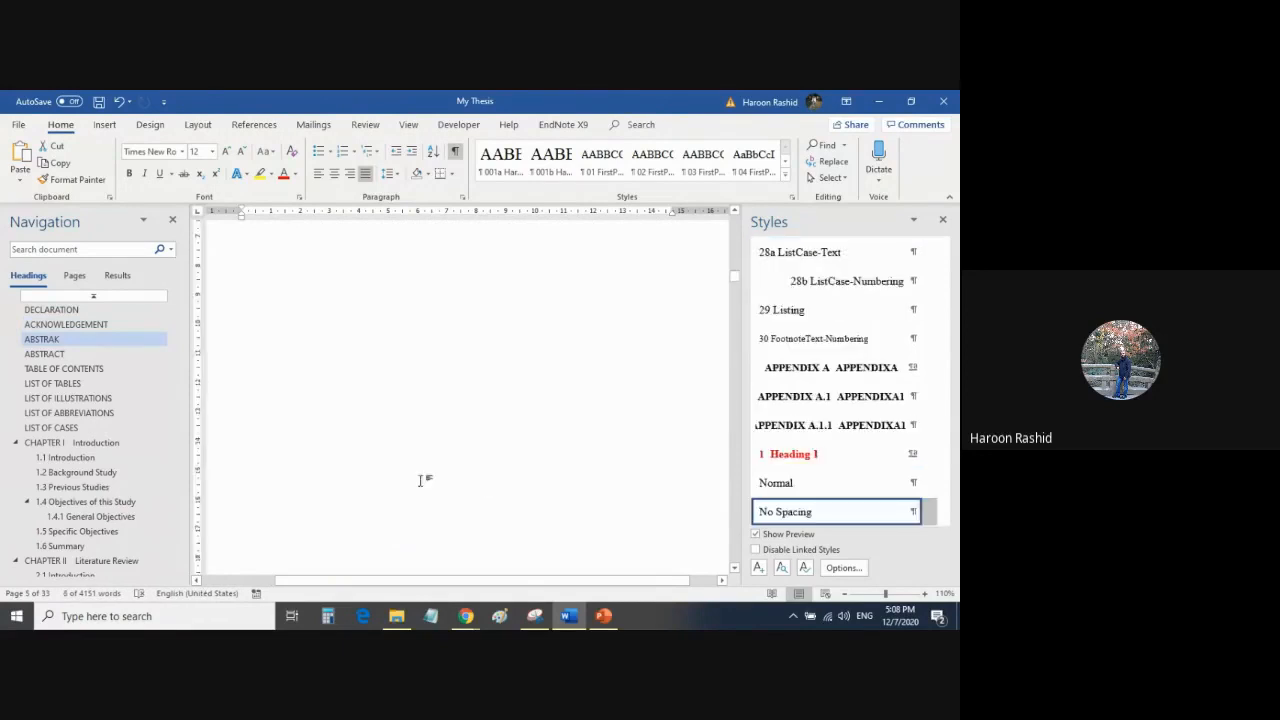
scroll(421, 470, down, 3)
drag(416, 450, 440, 488)
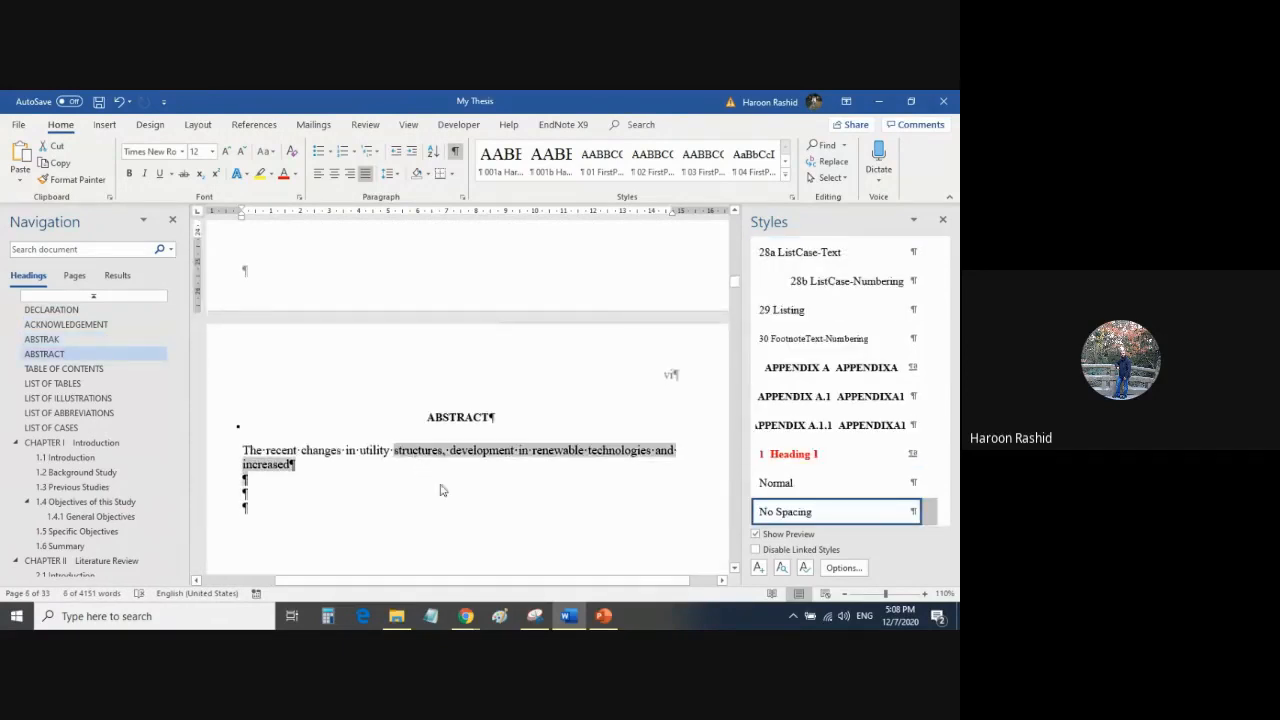
click(364, 461)
scroll(391, 474, down, 15)
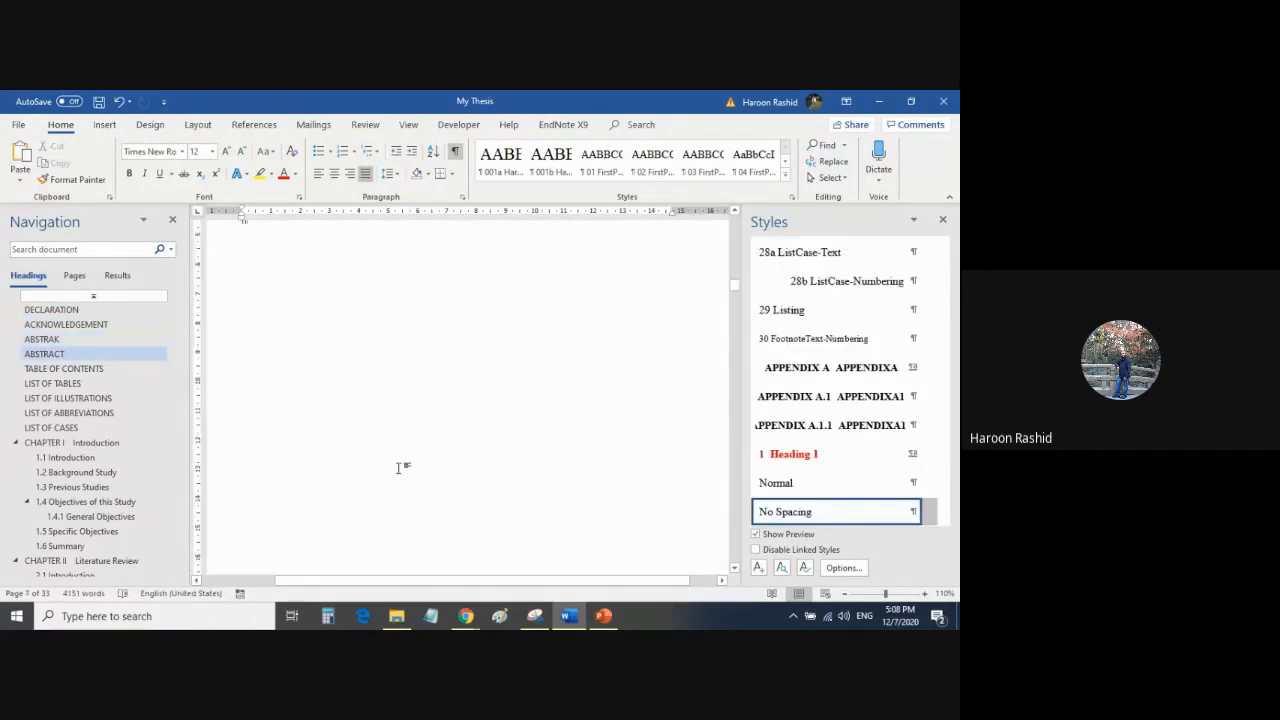
Examine the TABLE OF CONTENTS page from the preliminary entries through the chapter headings and subheadings to the references and appendices.
scroll(402, 446, down, 1)
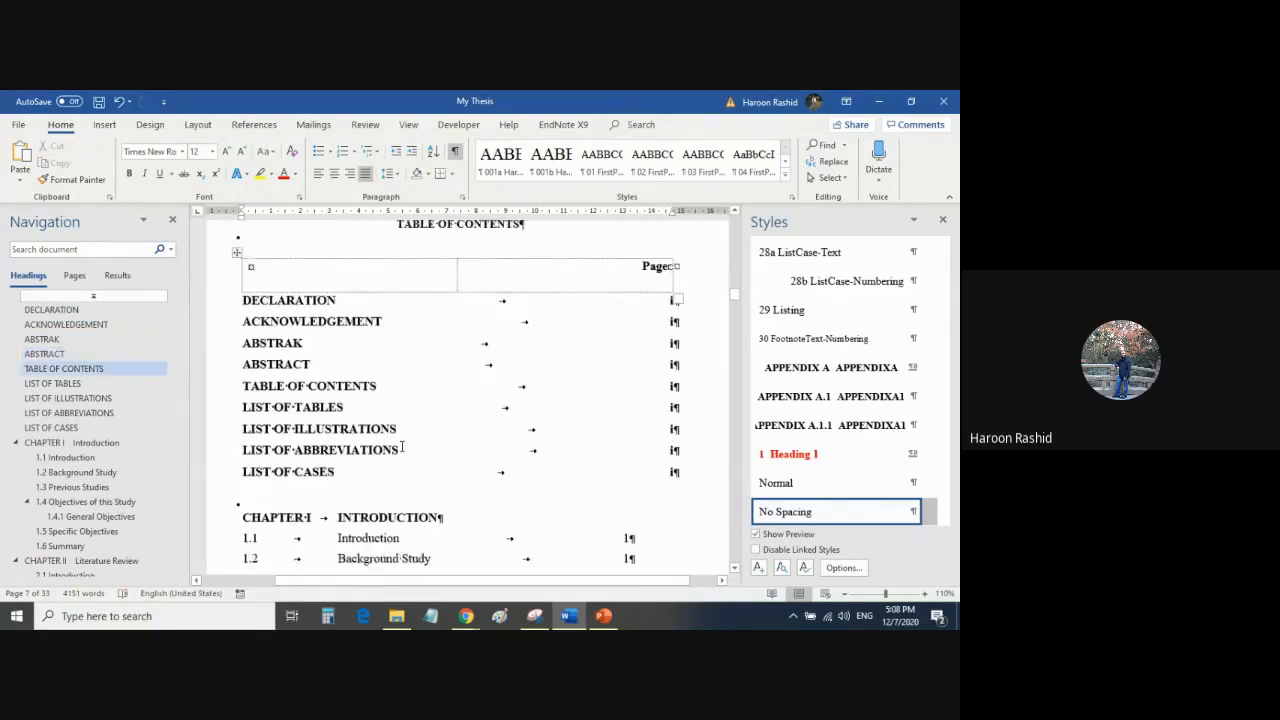
scroll(402, 446, up, 1)
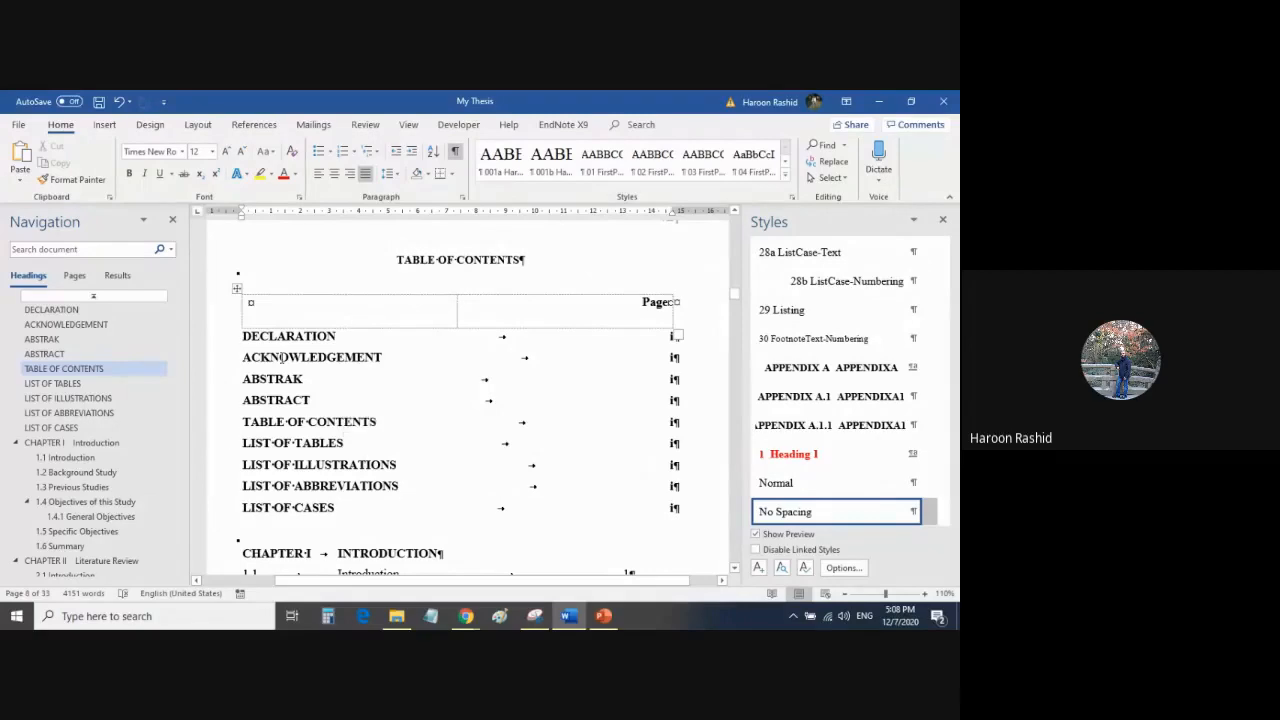
scroll(367, 366, down, 8)
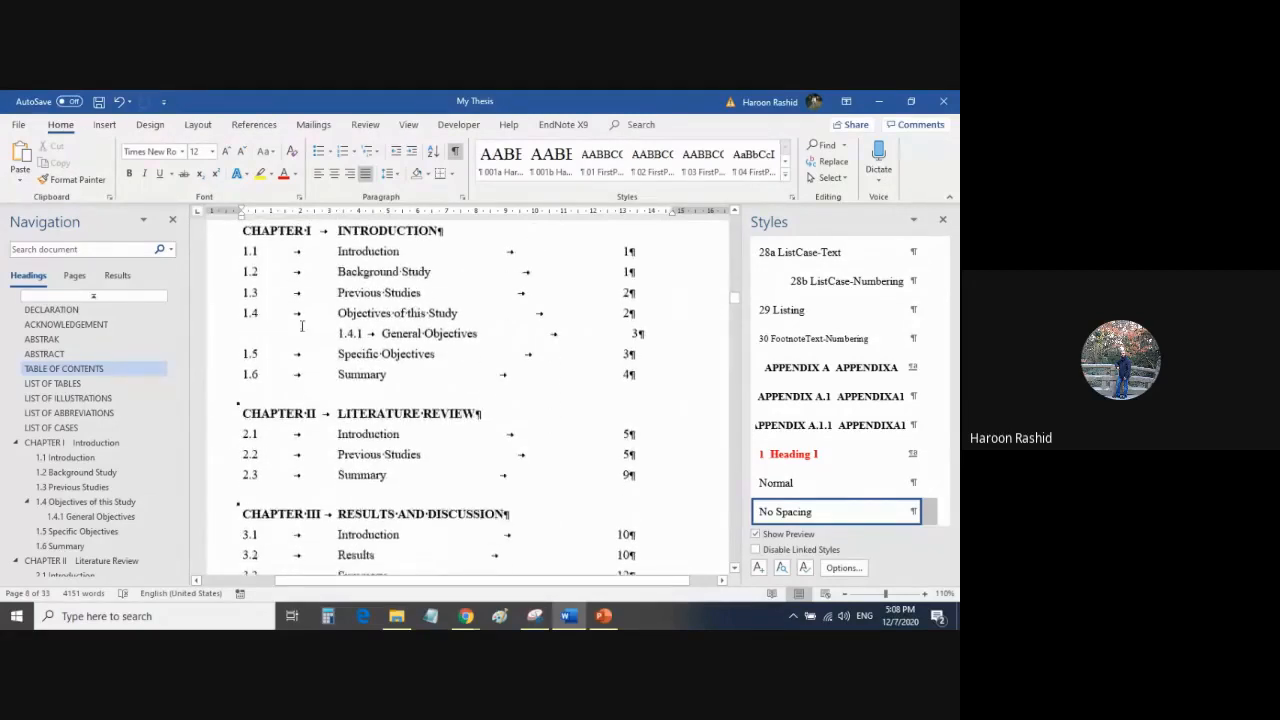
scroll(360, 330, up, 2)
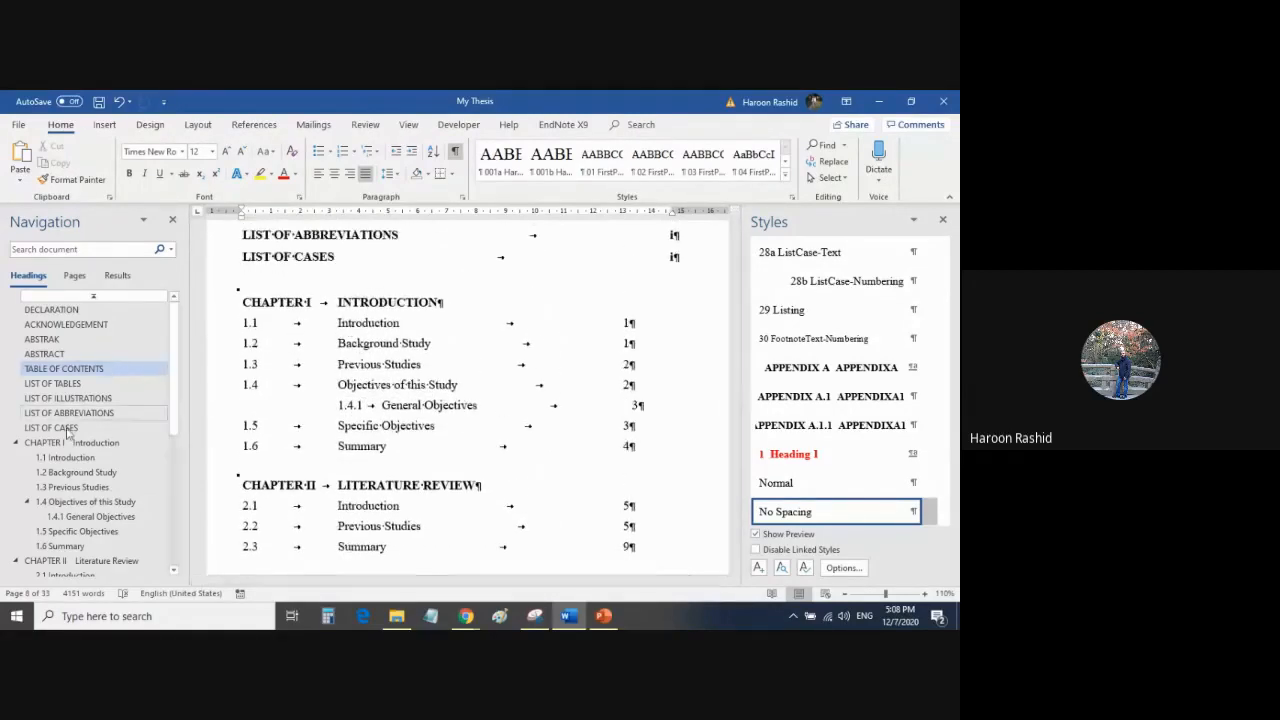
scroll(68, 445, down, 3)
scroll(68, 445, up, 3)
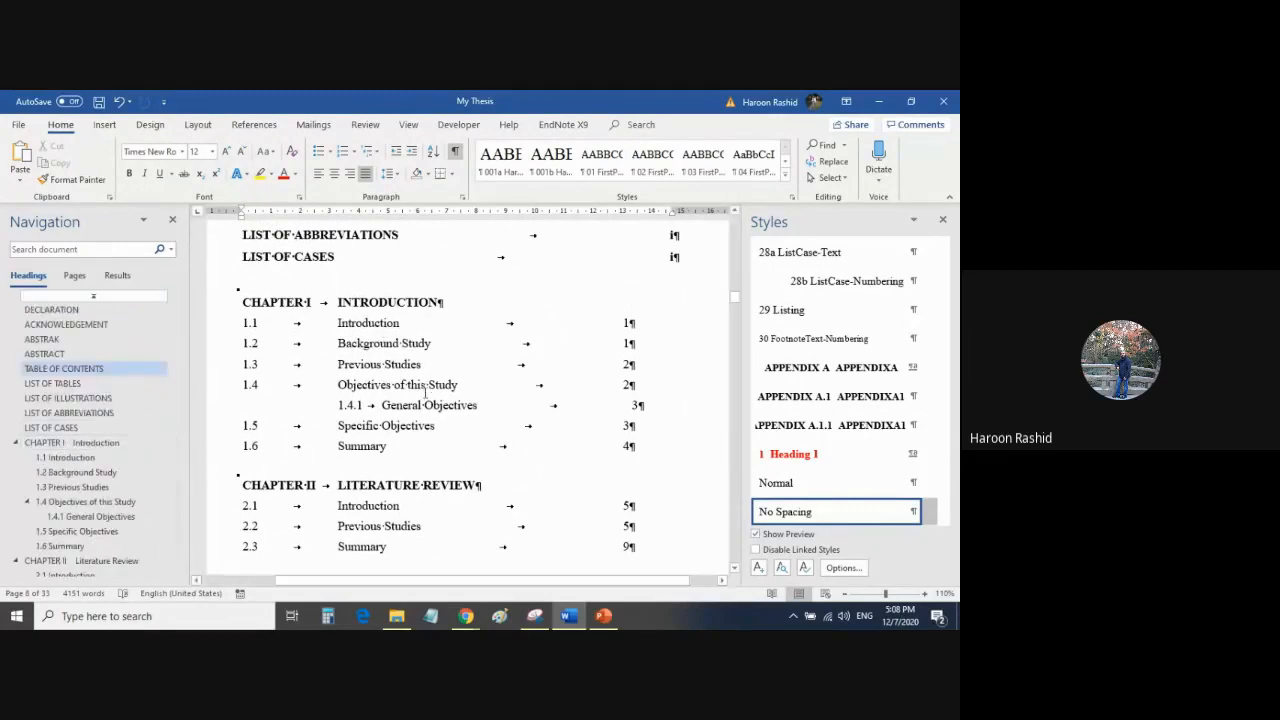
scroll(425, 396, down, 4)
scroll(425, 396, down, 4)
scroll(643, 415, up, 8)
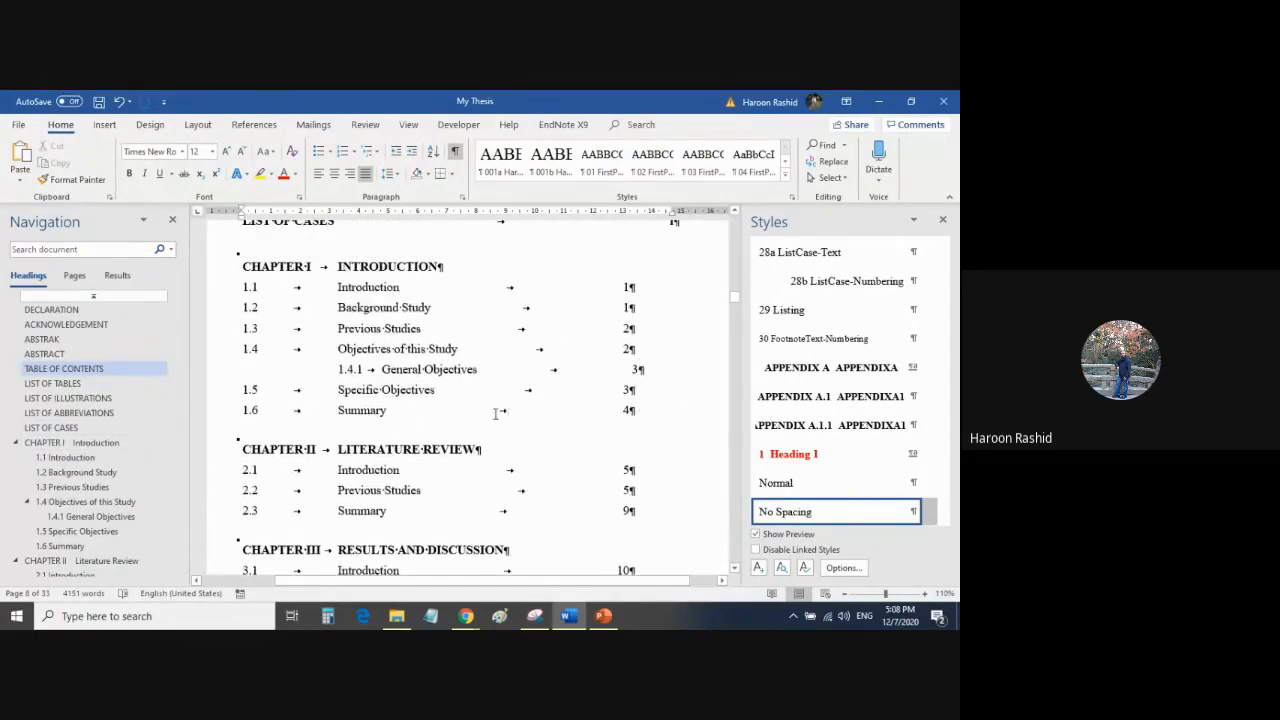
scroll(494, 413, down, 15)
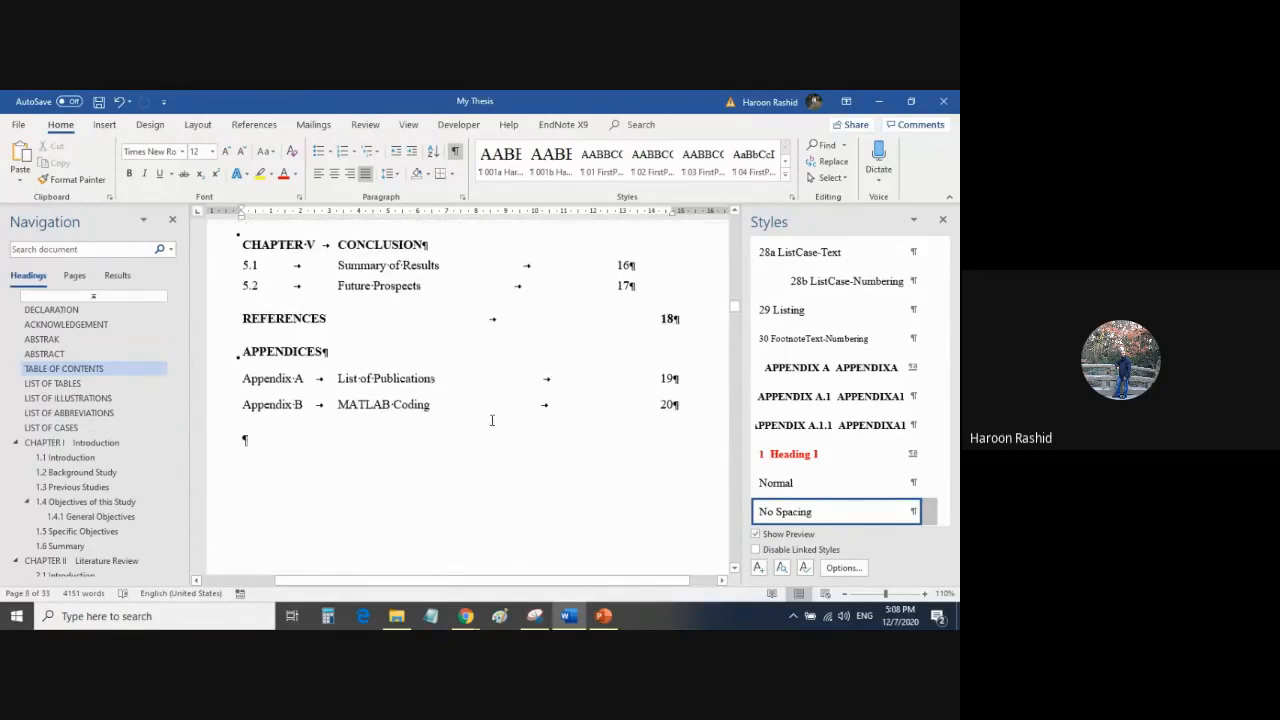
scroll(486, 417, up, 20)
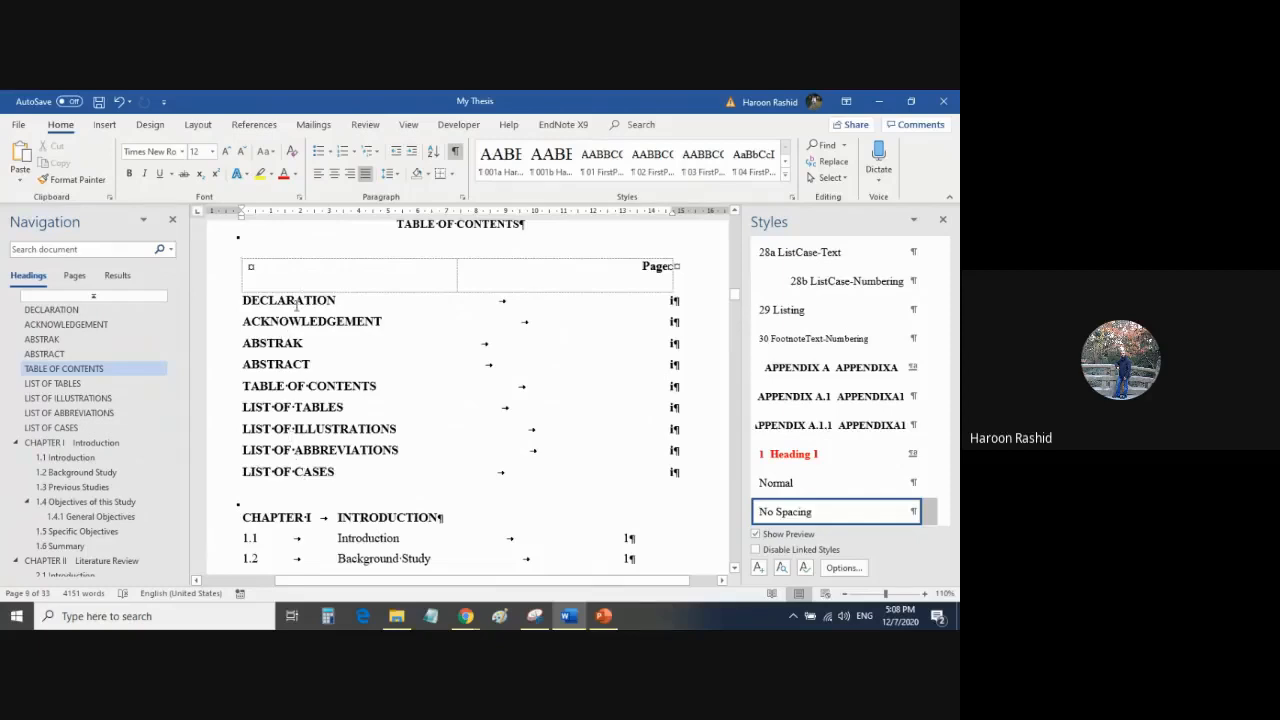
Check the extent of the table of contents field by selecting its preliminary entries and placing the cursor in the Chapter I entries.
drag(297, 306, 313, 444)
scroll(407, 518, down, 4)
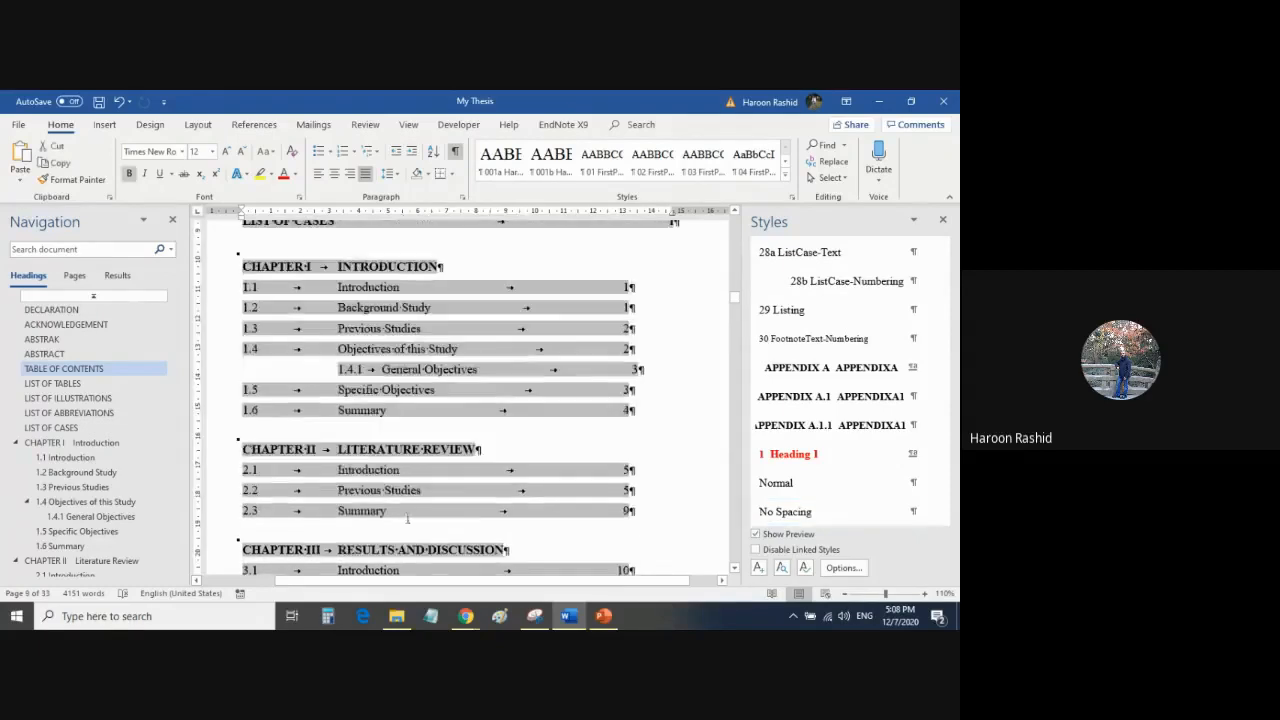
click(380, 238)
click(381, 289)
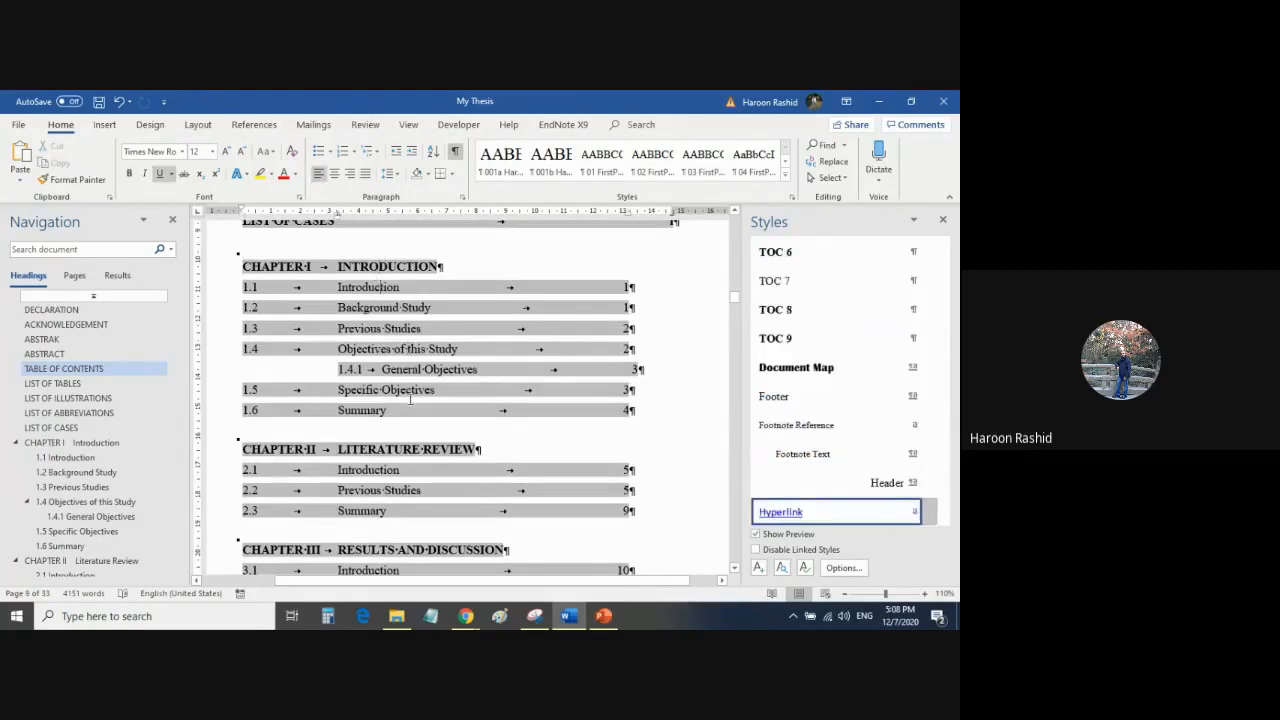
scroll(410, 400, down, 12)
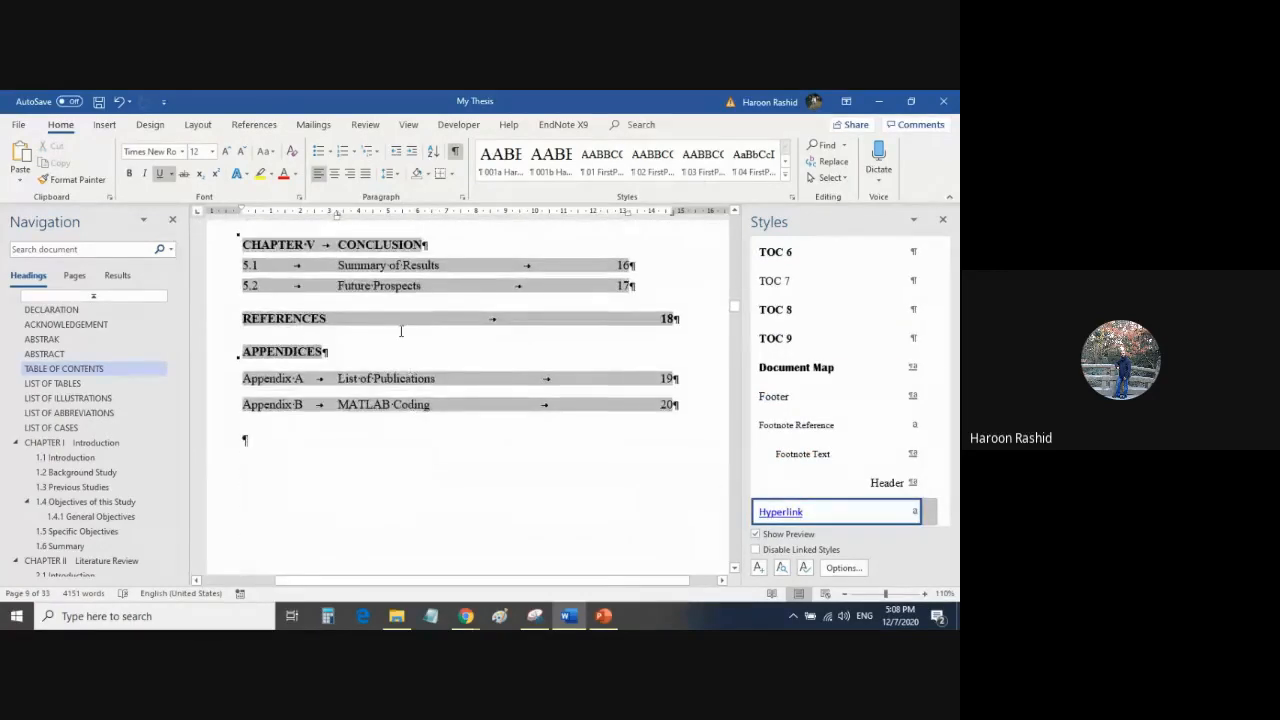
Check the REFERENCES and APPENDICES lines ending the table of contents, selecting the APPENDICES line and leaving the cursor in the empty paragraph below.
click(398, 326)
click(365, 350)
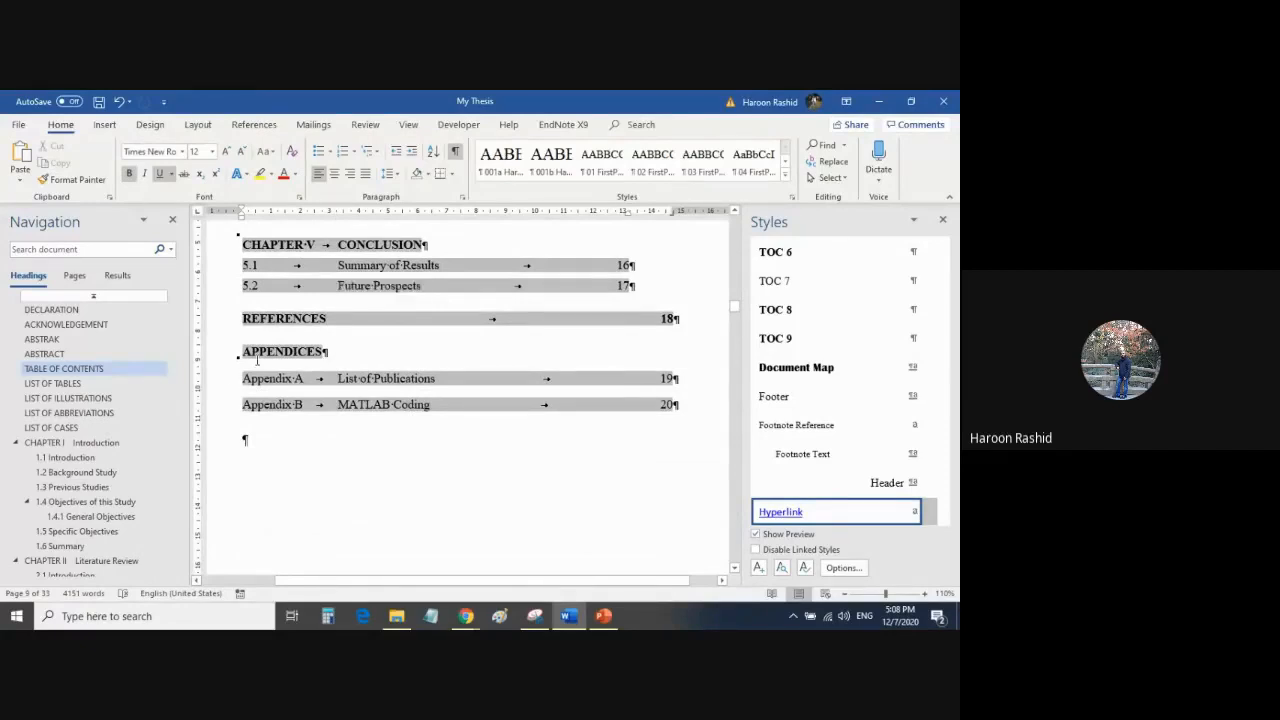
click(228, 370)
click(334, 411)
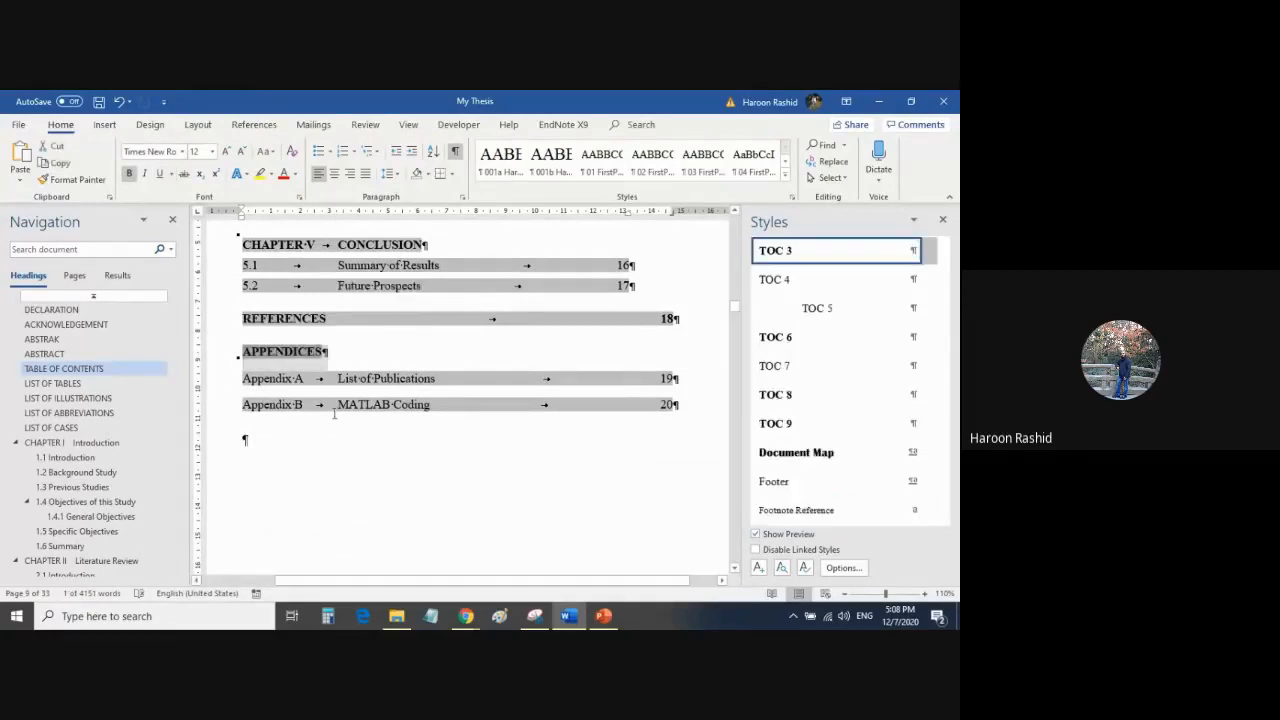
click(314, 434)
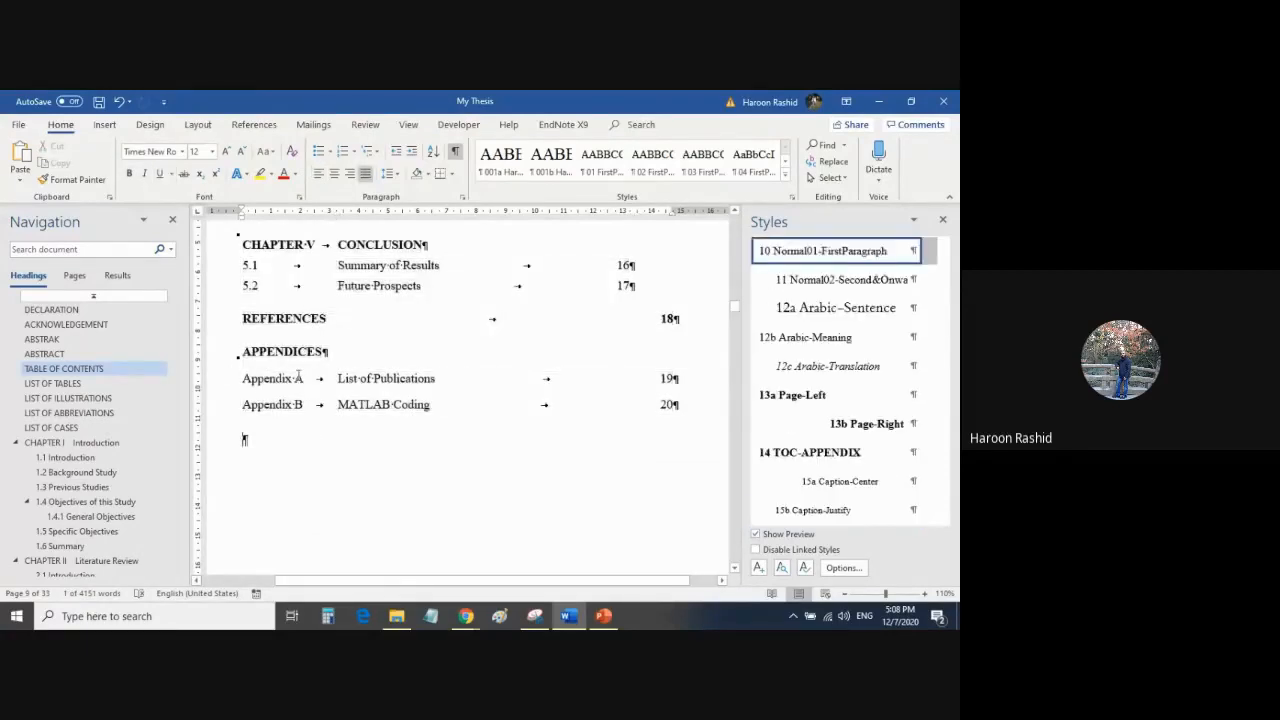
click(212, 358)
click(380, 348)
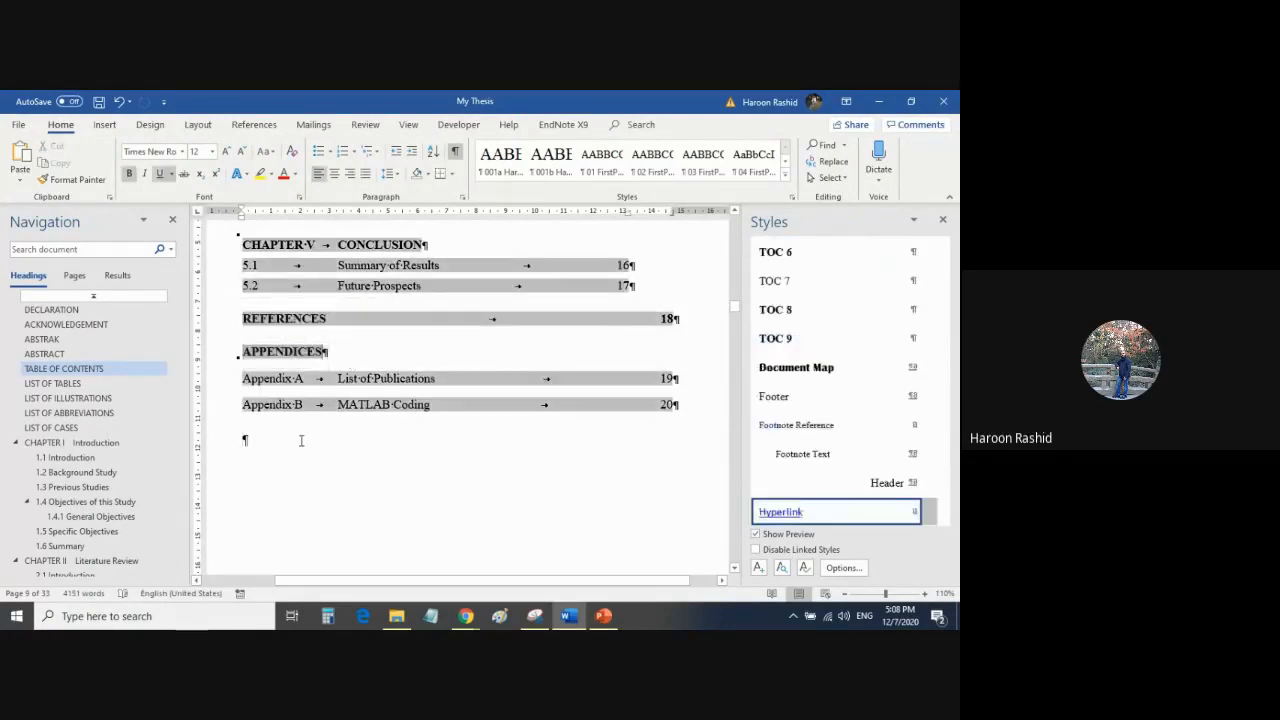
click(297, 438)
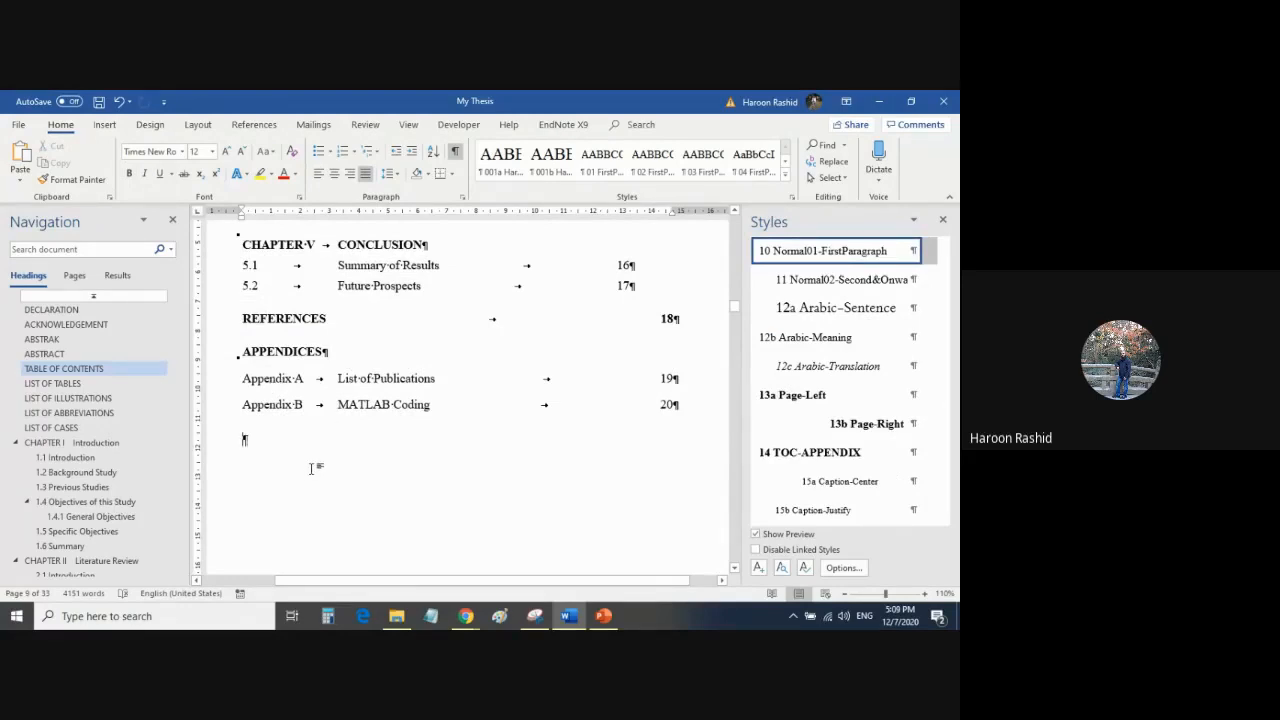
Examine the List of Tables, List of Illustrations, List of Abbreviations and List of Cases pages down to the section break.
scroll(362, 362, down, 8)
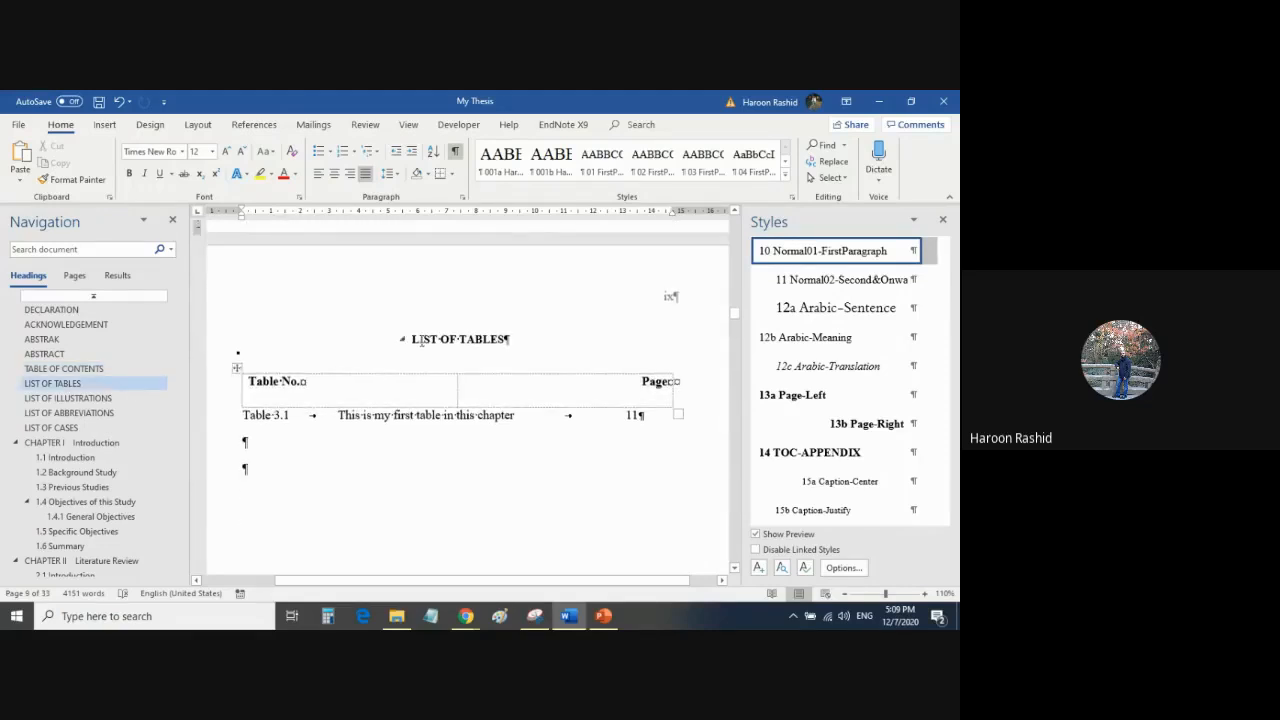
scroll(528, 450, down, 4)
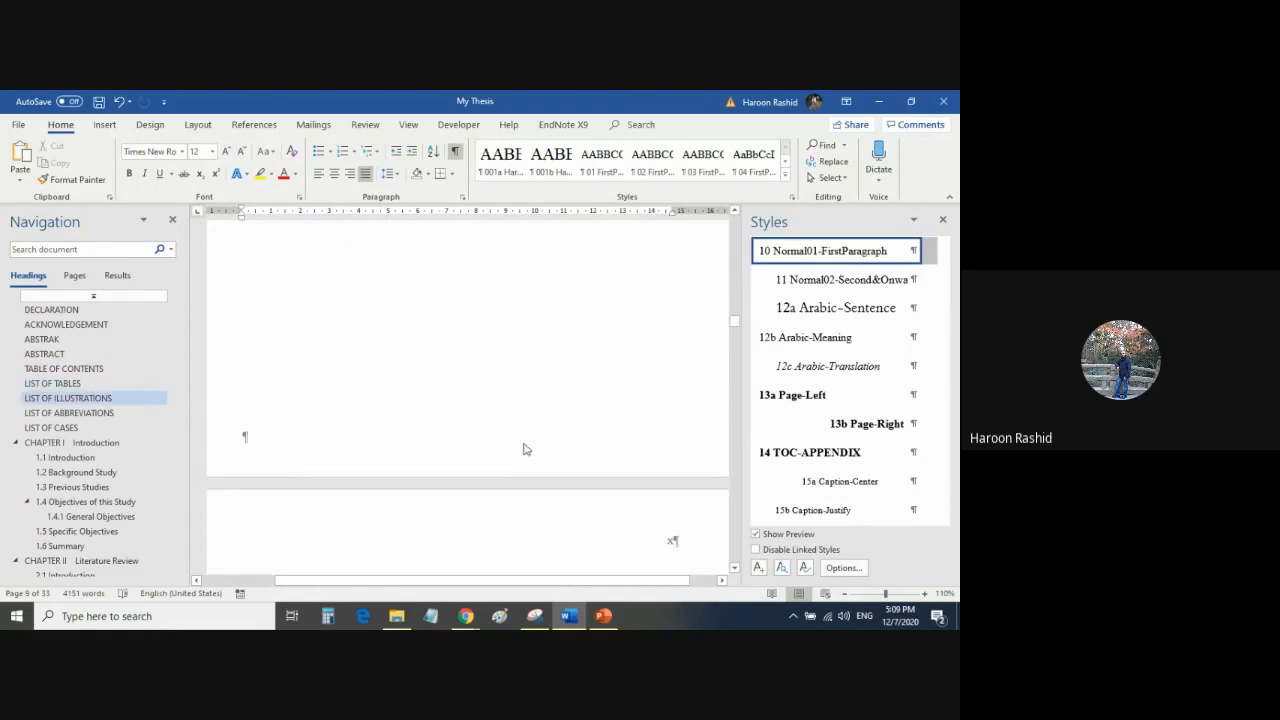
scroll(523, 449, down, 4)
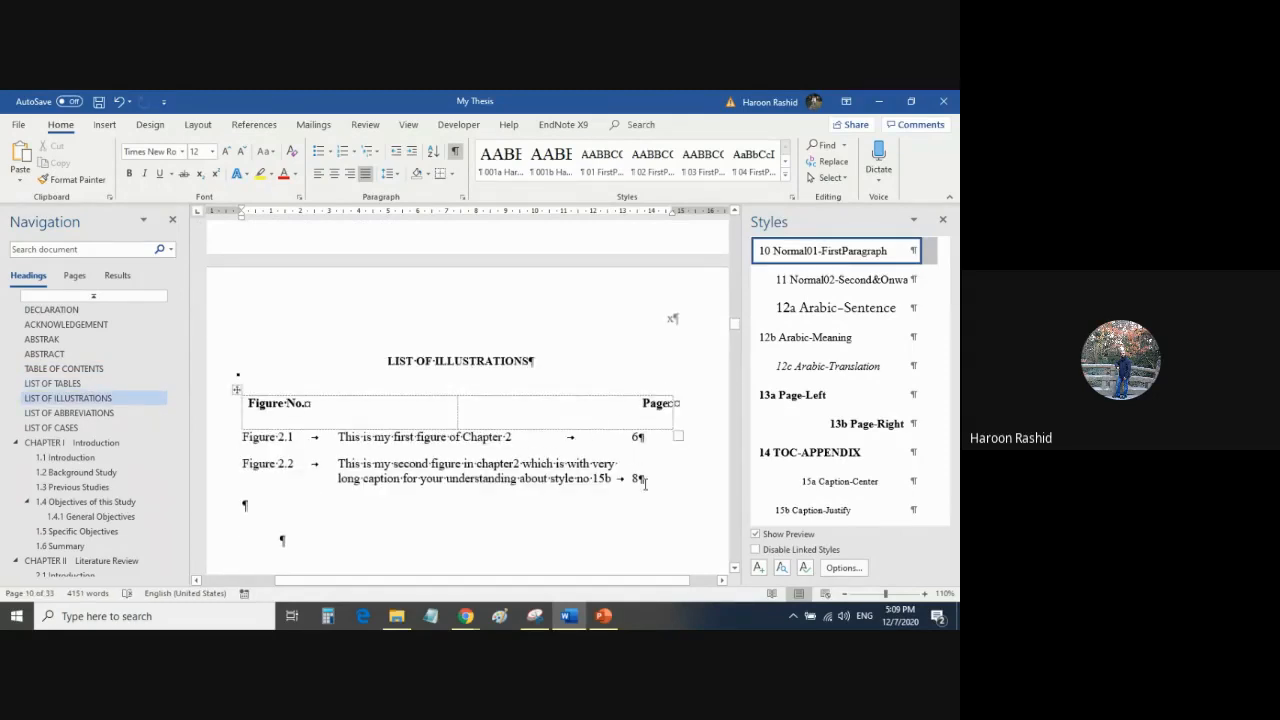
scroll(600, 450, down, 5)
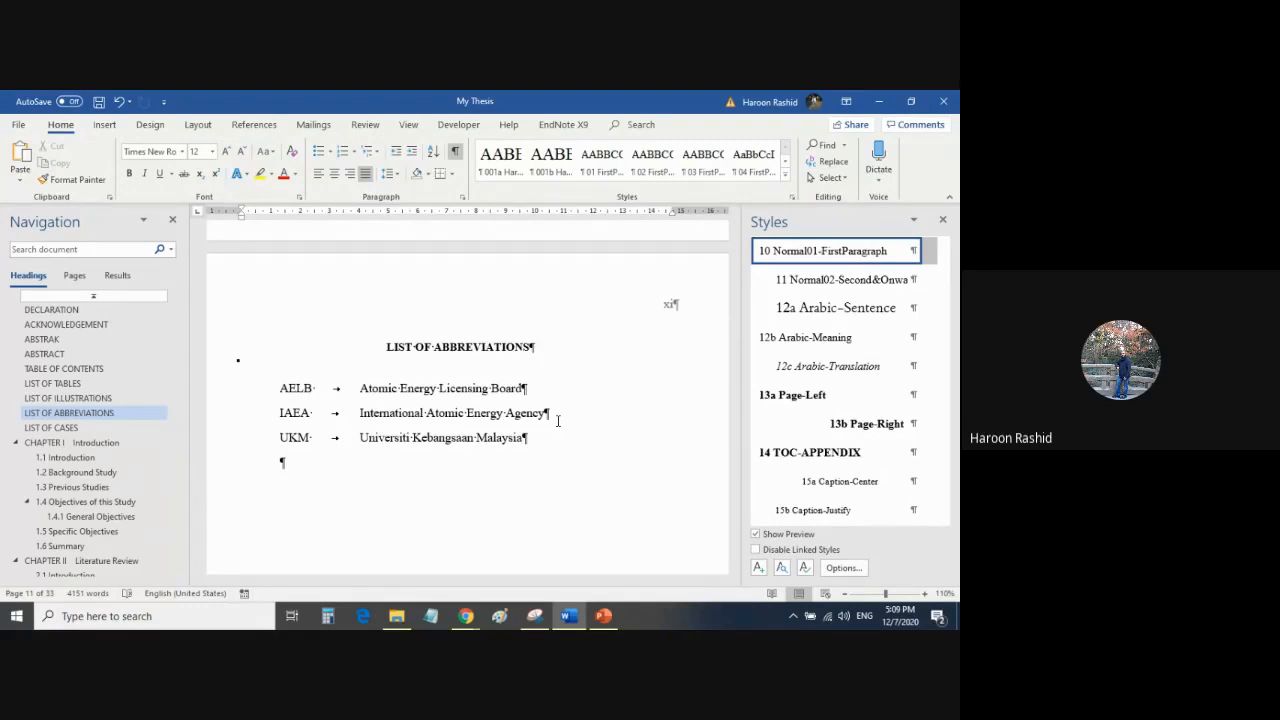
scroll(480, 440, down, 8)
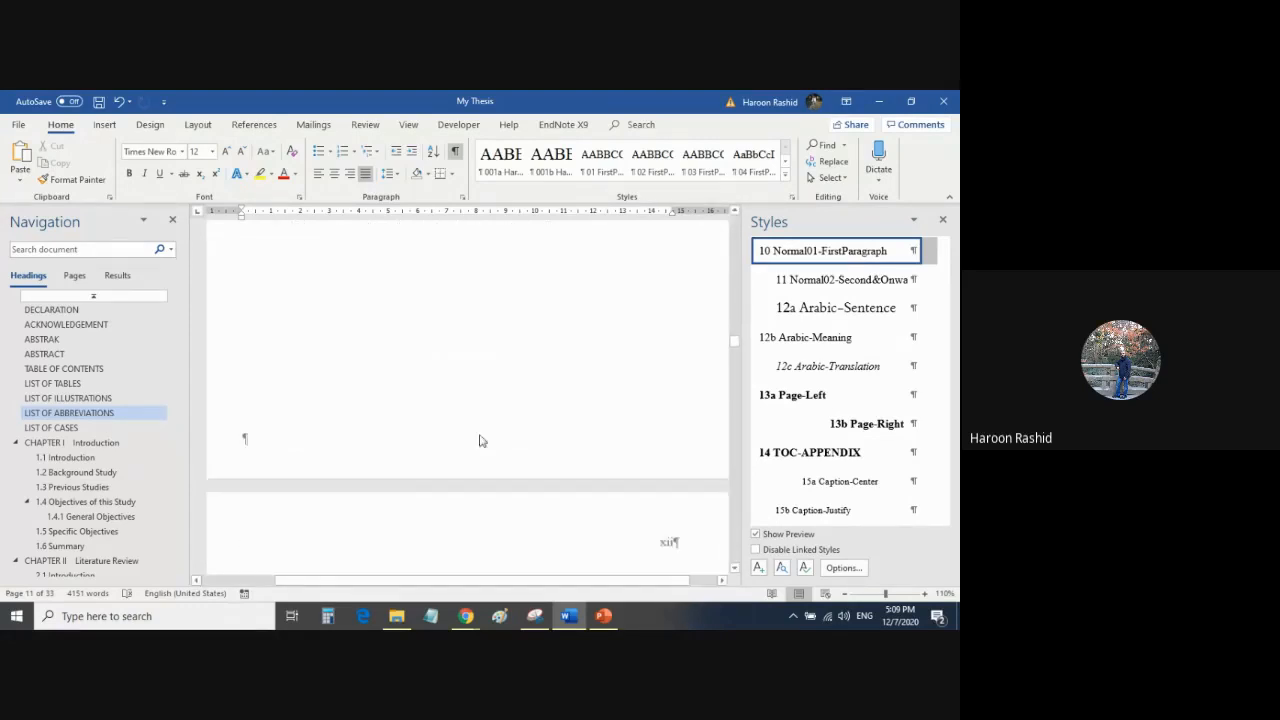
scroll(480, 440, down, 6)
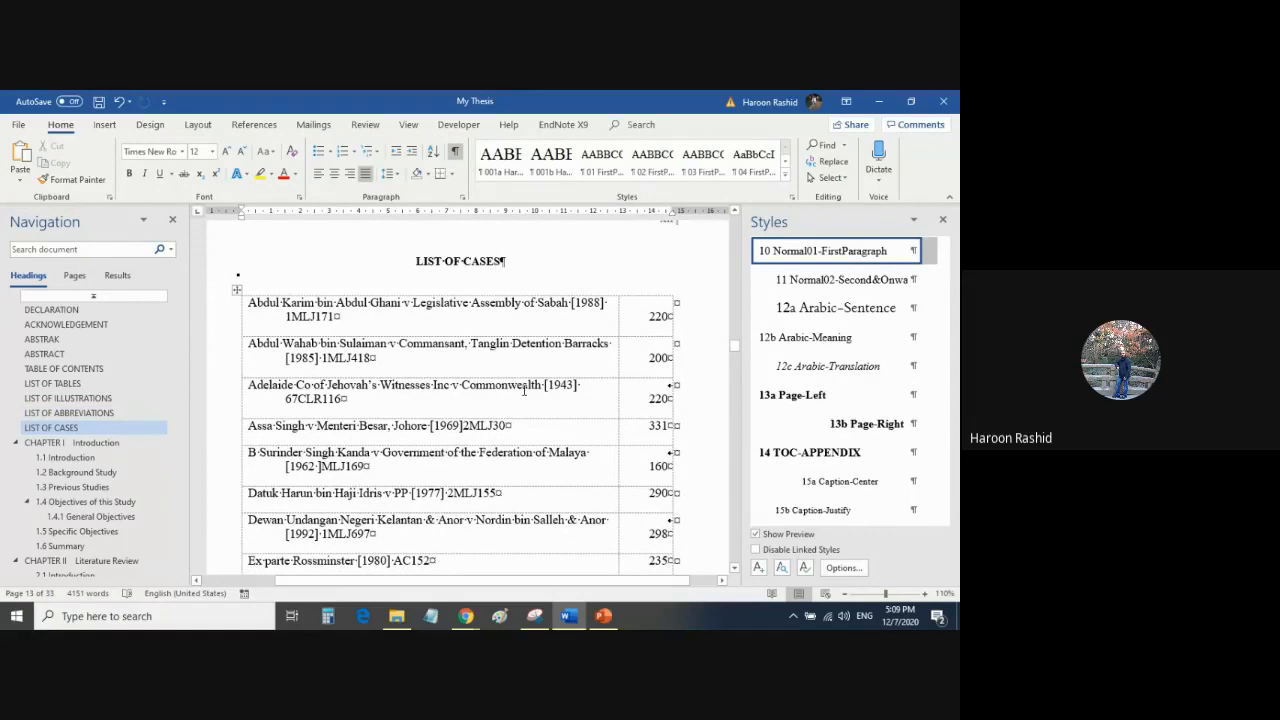
scroll(540, 440, down, 3)
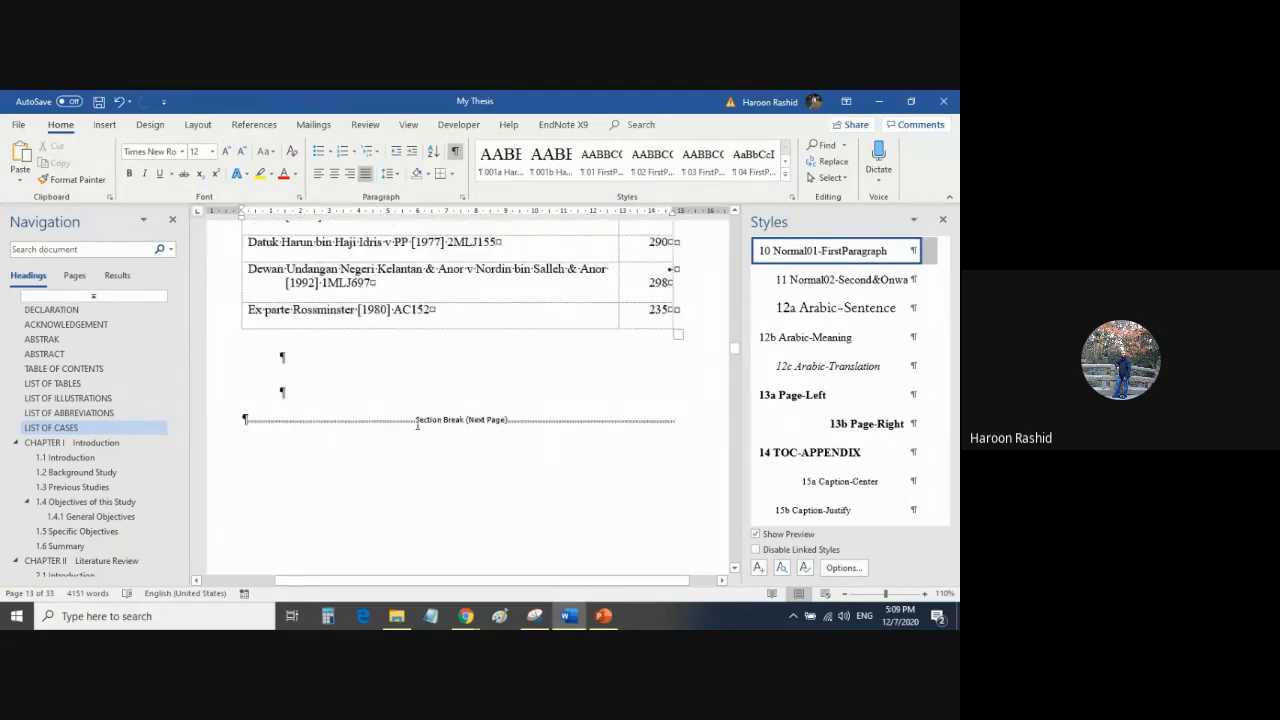
Delete the LIST OF CASES heading and its case table above the section break, and check the List of Abbreviations page.
click(216, 426)
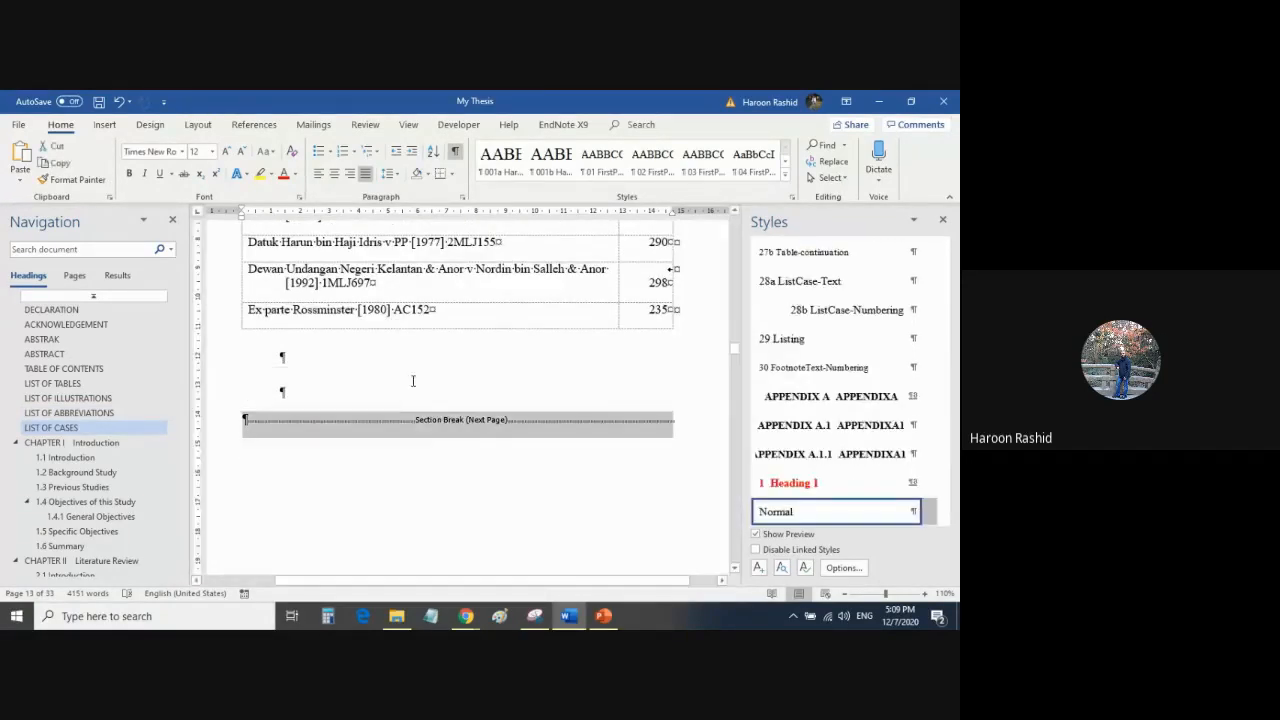
drag(410, 383, 411, 490)
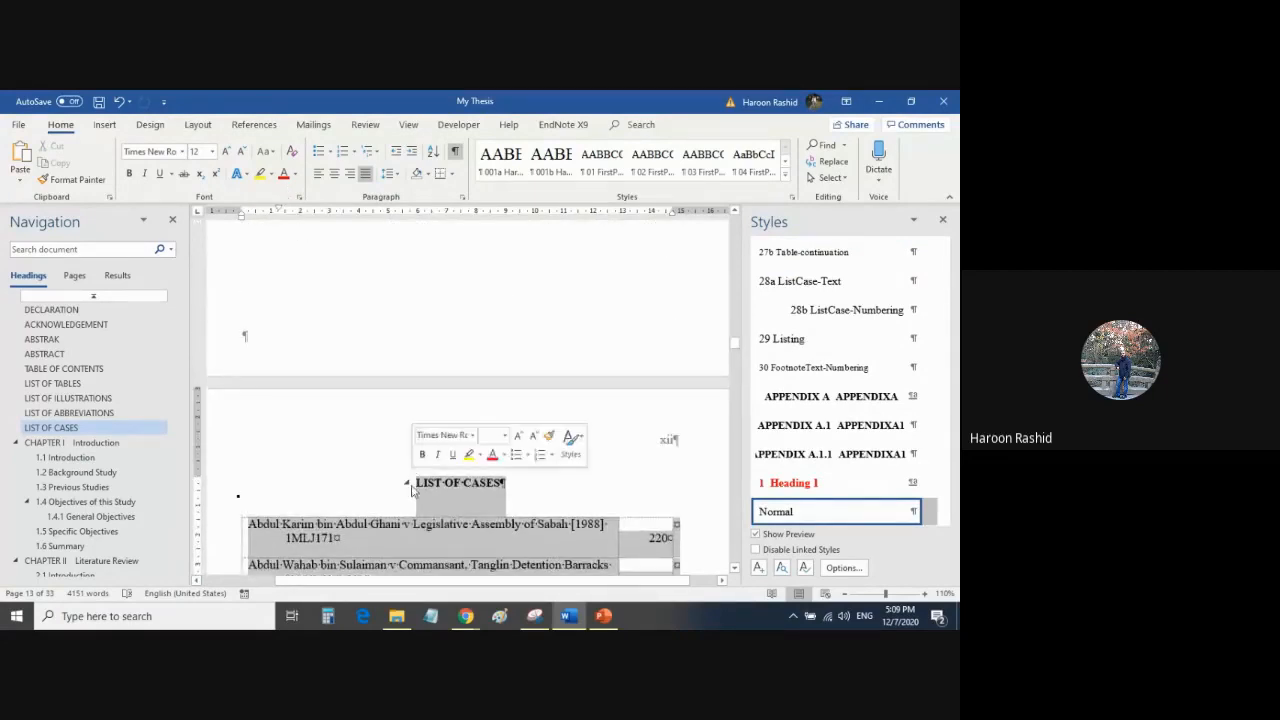
key(Delete)
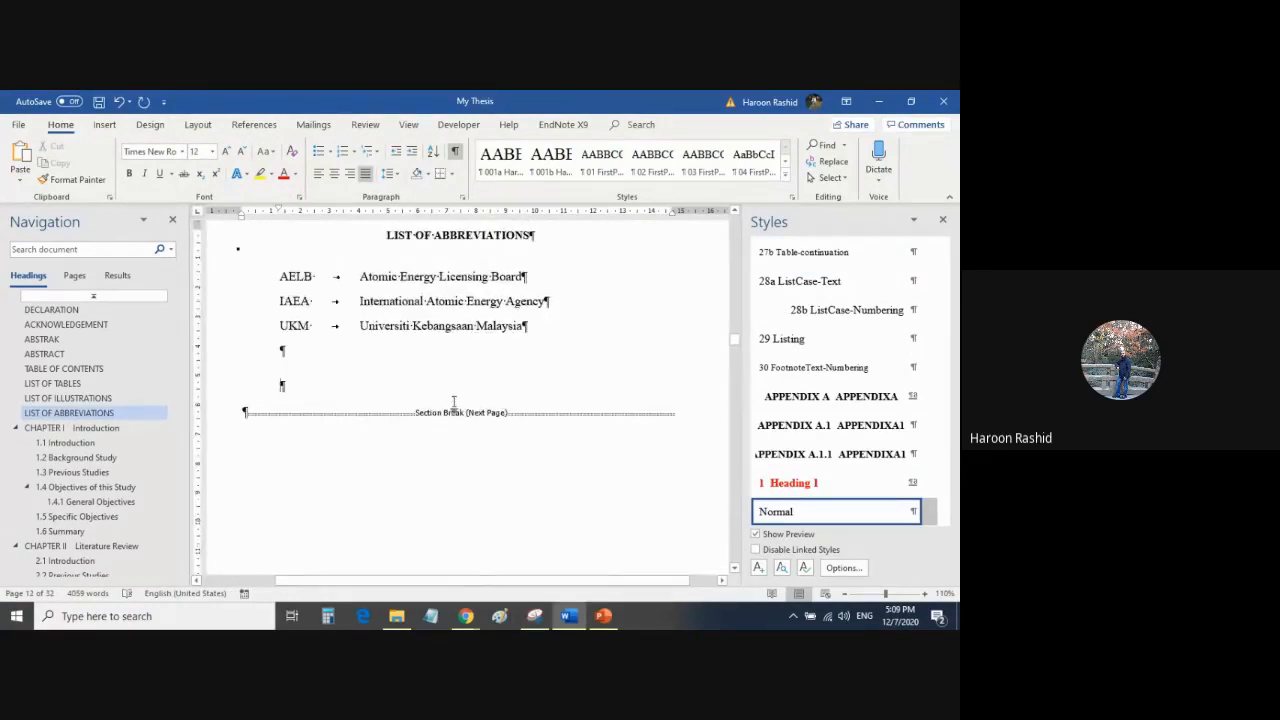
scroll(453, 401, up, 3)
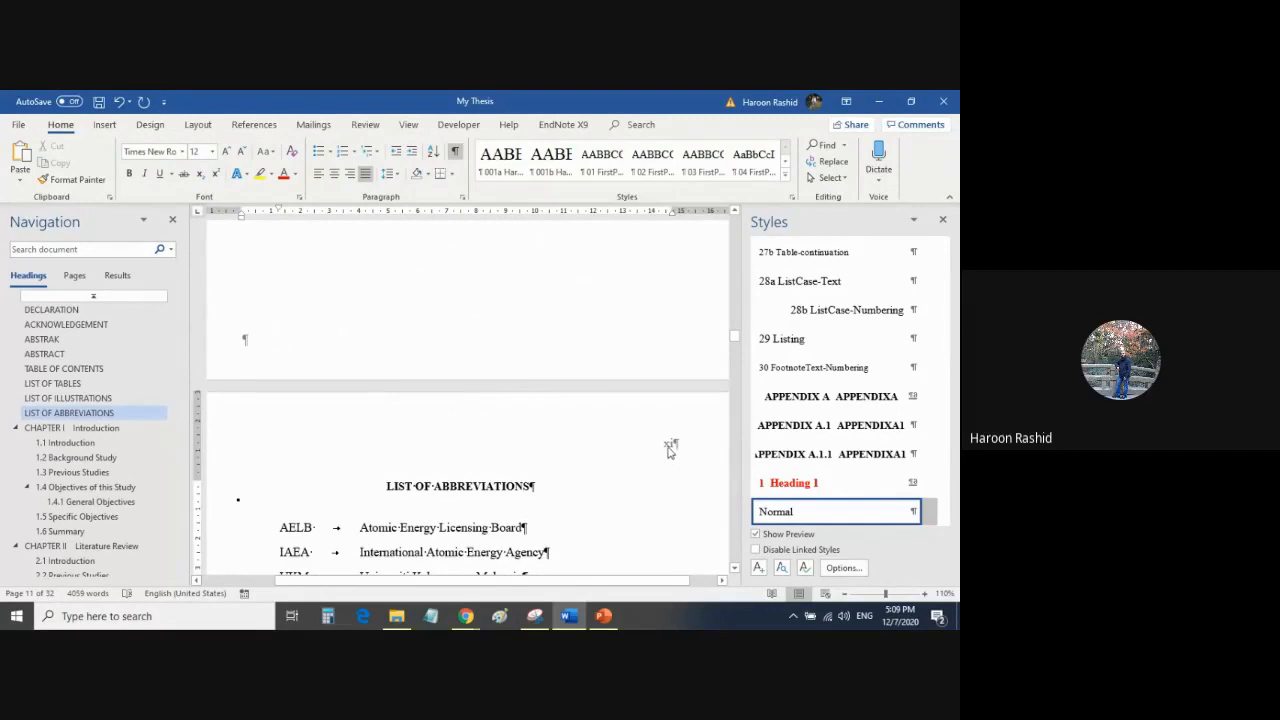
scroll(668, 445, down, 1)
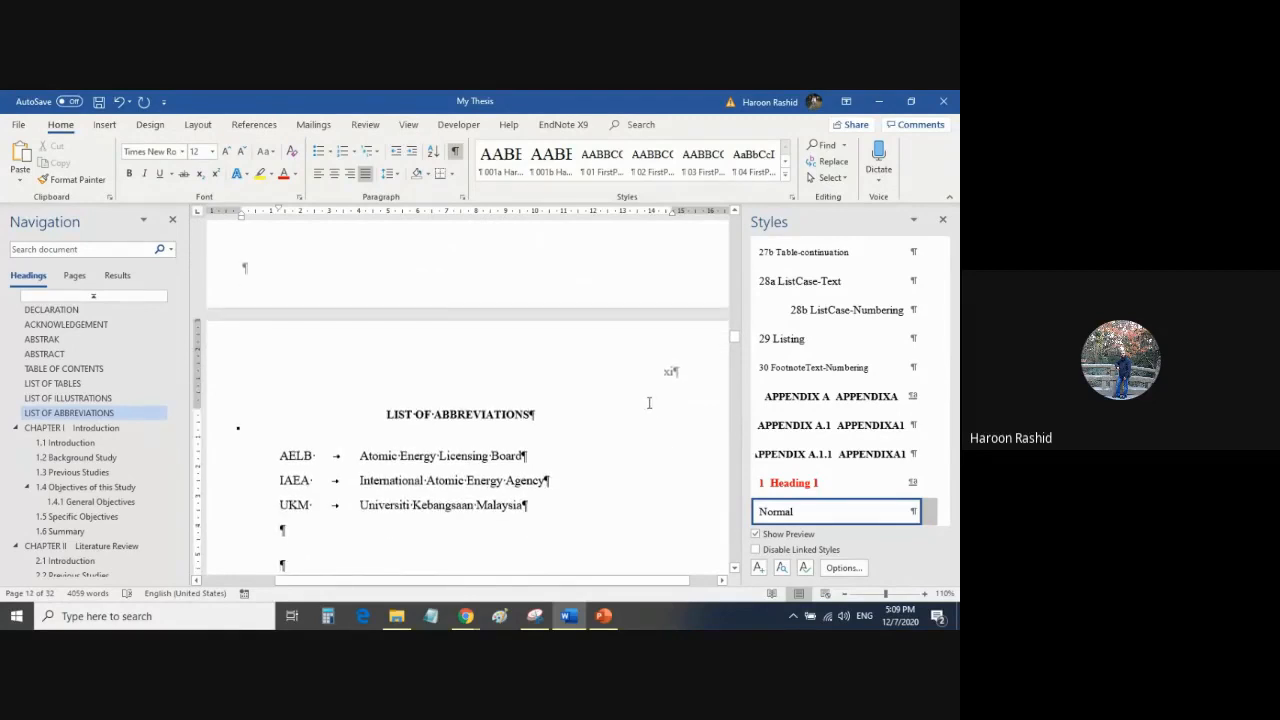